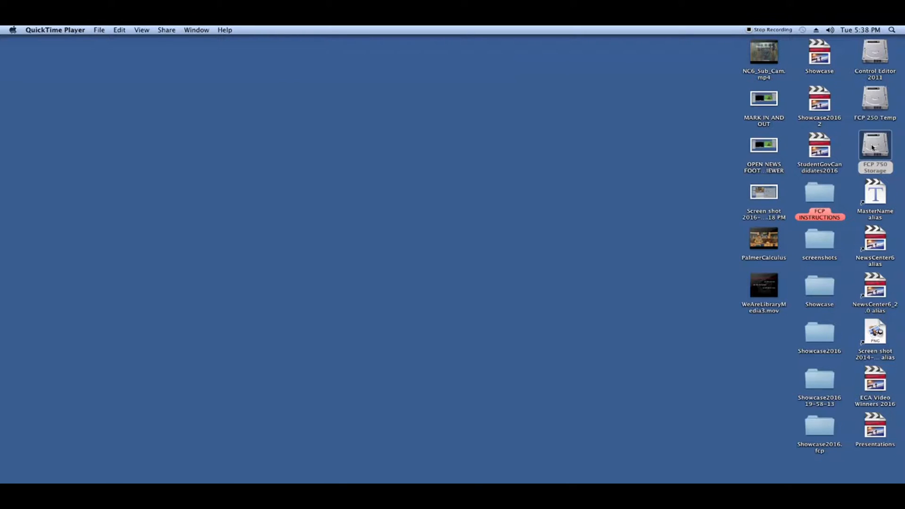
Open the FCP 750 Storage drive and sort its contents by date modified, newest first.
double_click(872, 148)
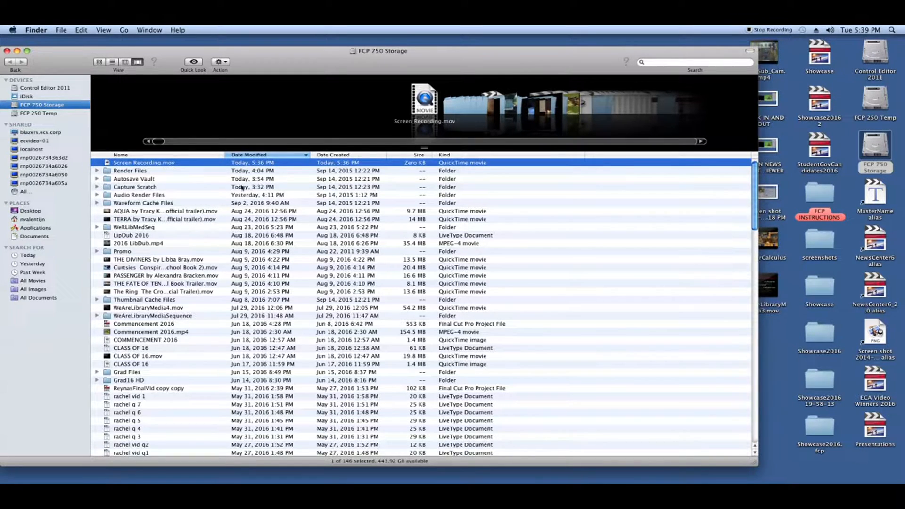
left_click(170, 155)
left_click(240, 155)
left_click(221, 155)
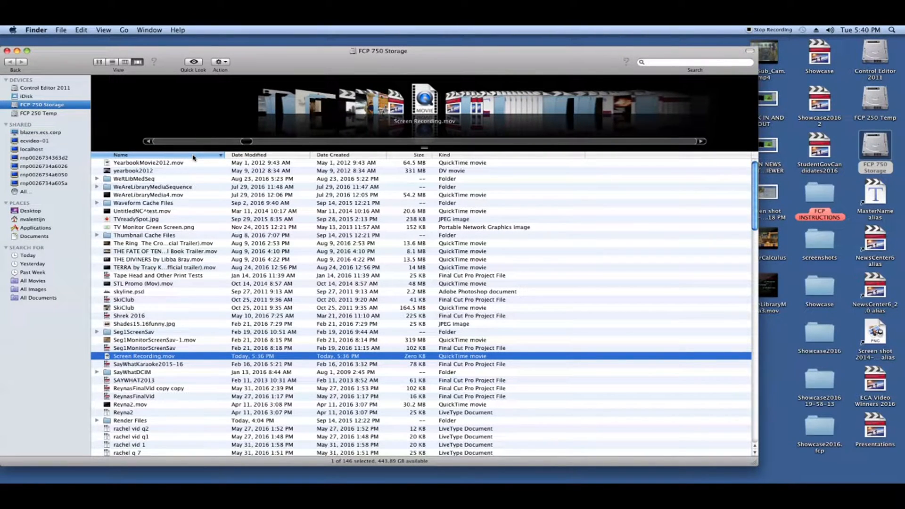
left_click(193, 156)
left_click_drag(753, 344, 749, 173)
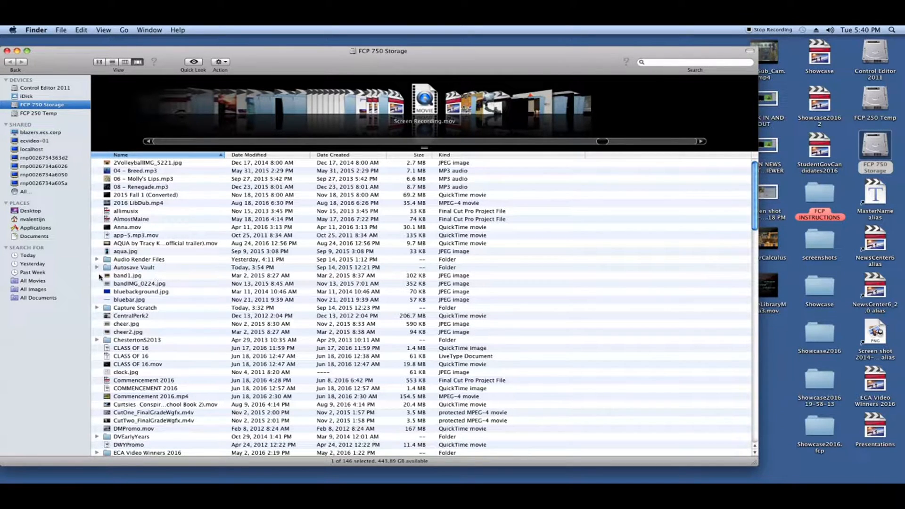
left_click(271, 155)
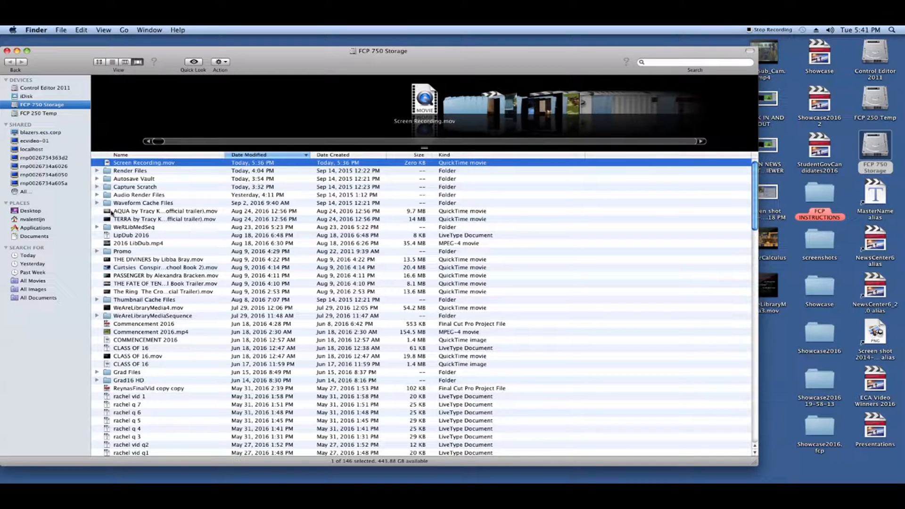
Open the NC6_Sub_Cam_09-06-16_1605 project from the Autosave Vault folder, continuing with the missing media offline.
left_click(97, 179)
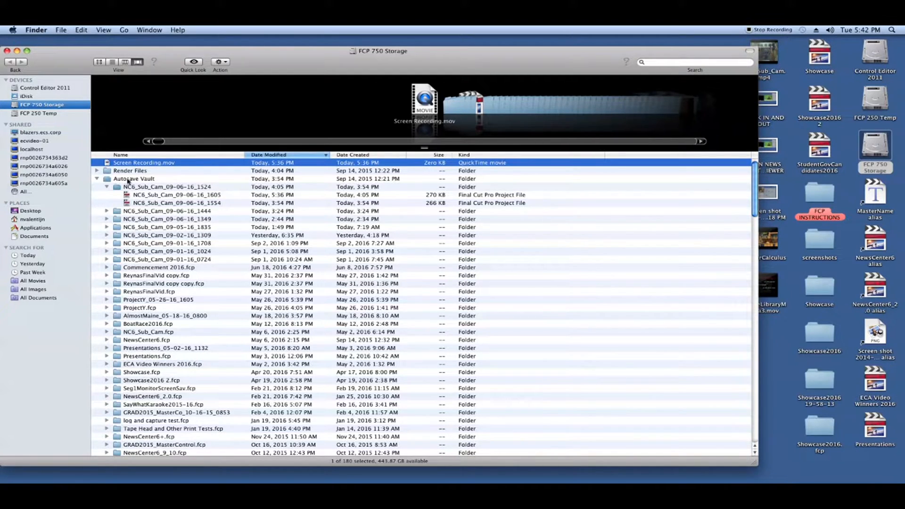
left_click(154, 198)
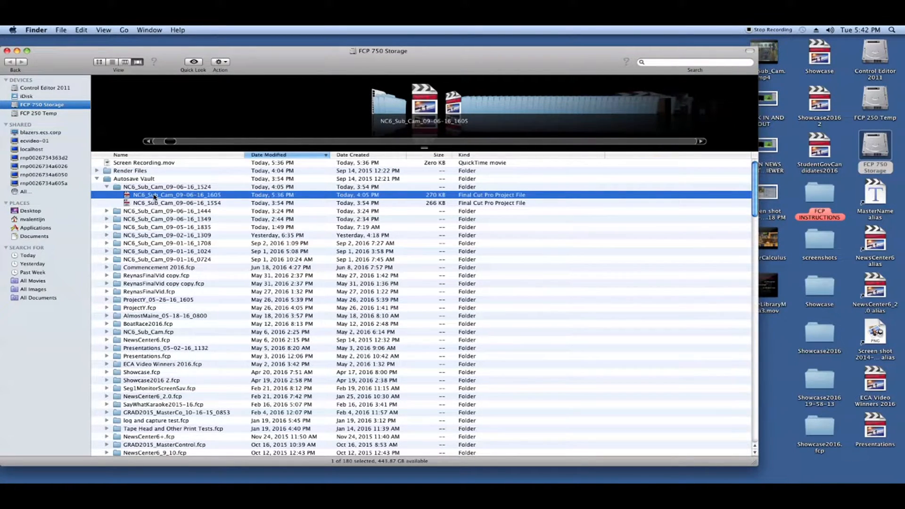
double_click(153, 197)
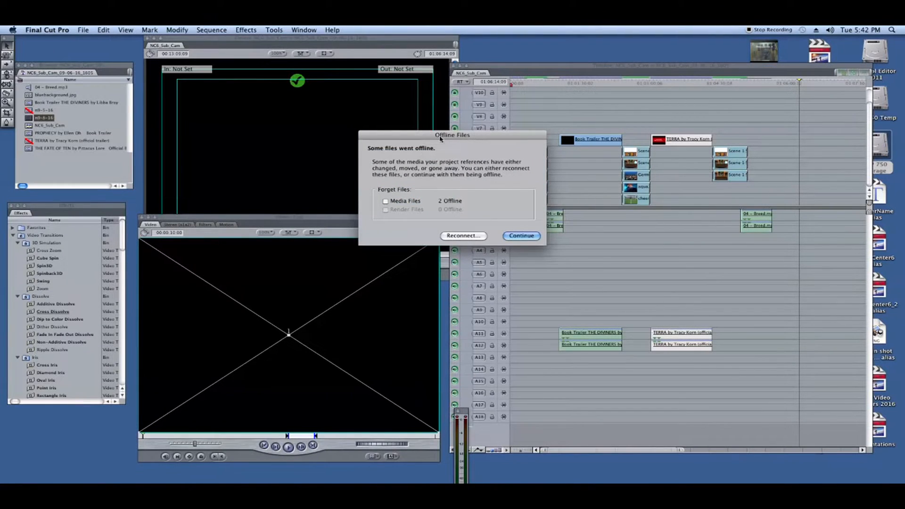
left_click(527, 237)
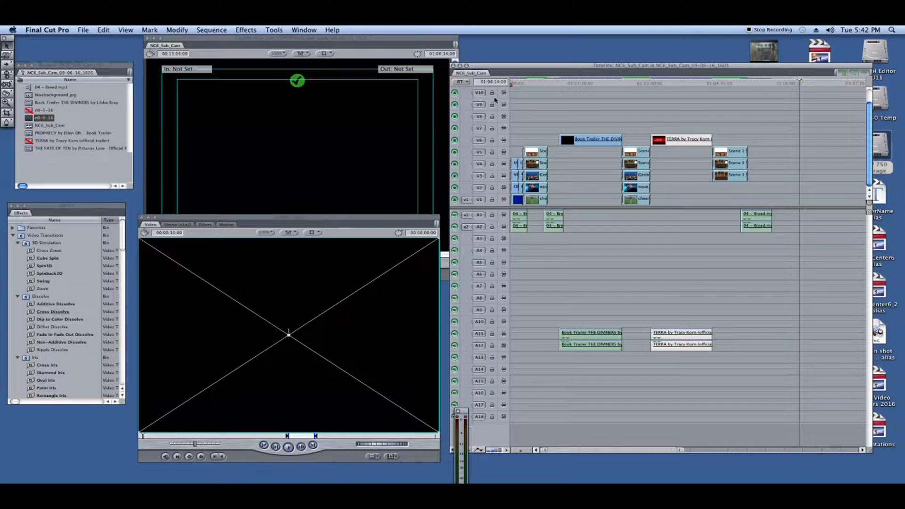
Rearrange the workspace by moving the Timeline window clear of the Canvas and placing the Viewer below the Canvas.
left_click_drag(486, 65, 518, 52)
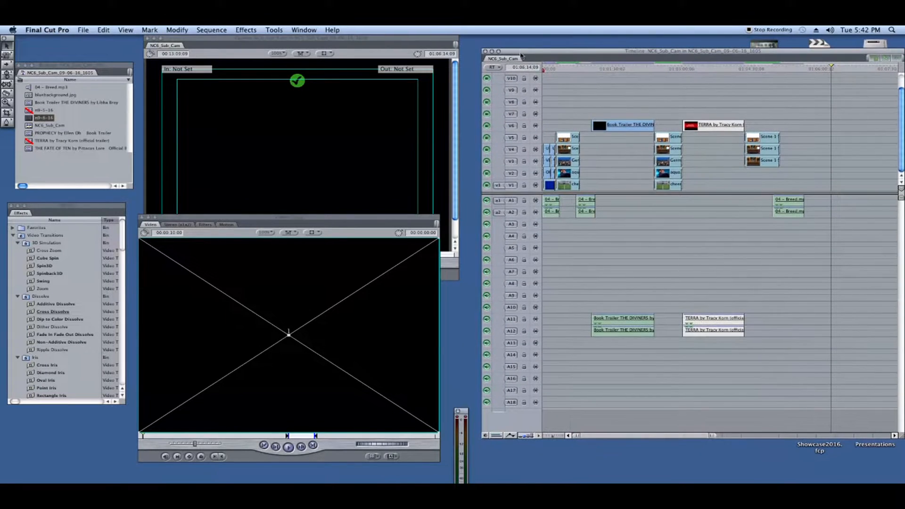
left_click_drag(327, 217, 342, 287)
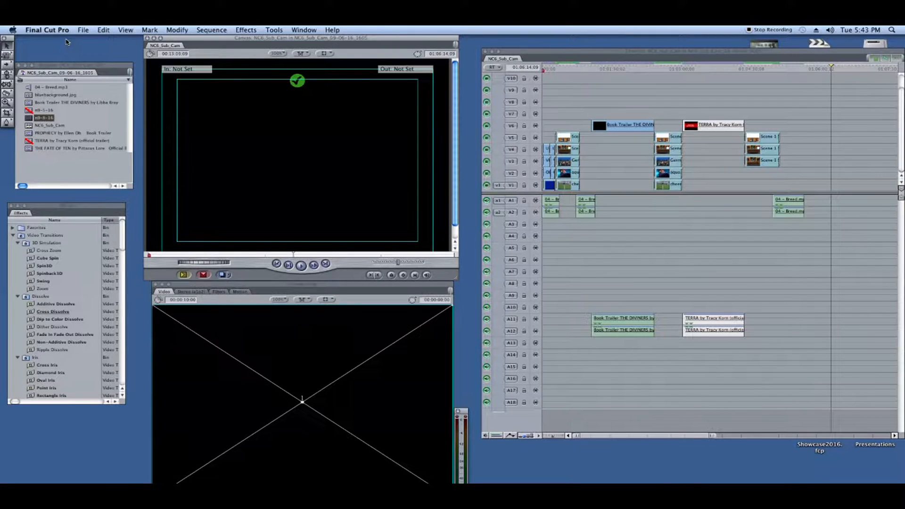
Try an immediate footage capture with Log and Capture, abort it and close the capture window.
left_click(84, 31)
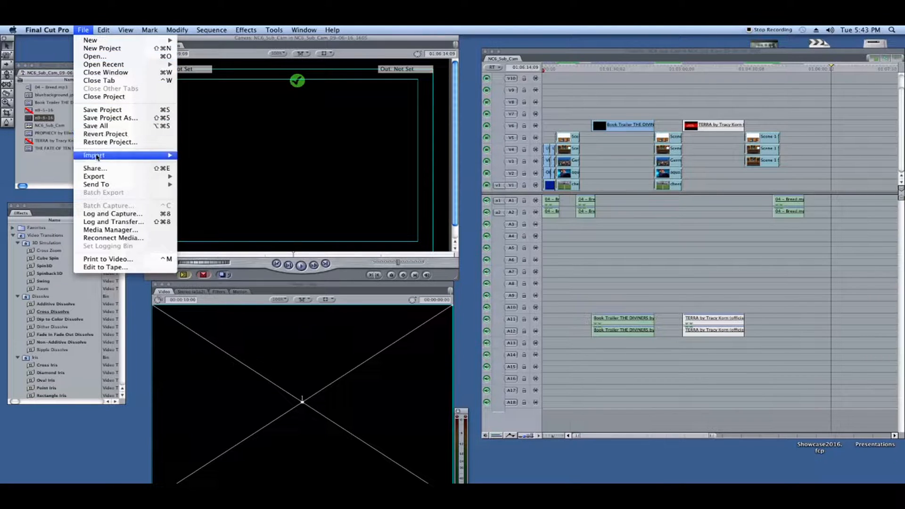
left_click(106, 215)
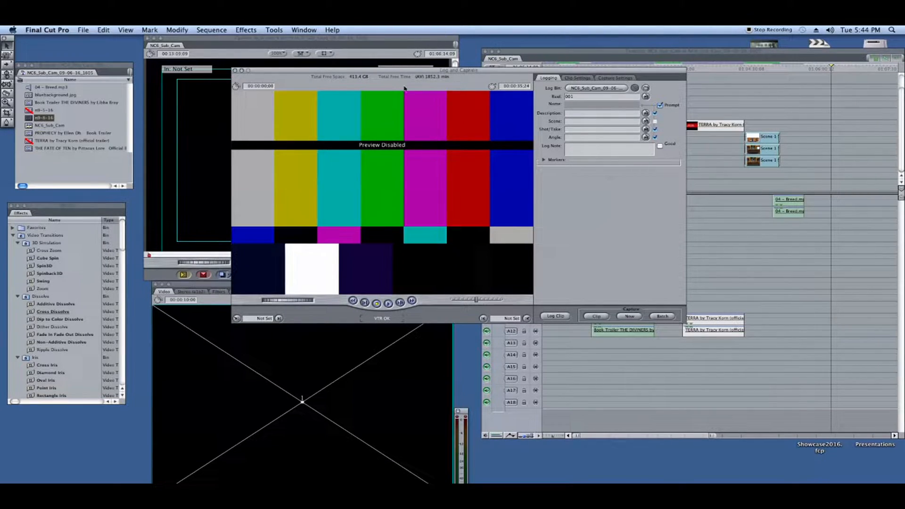
left_click(627, 317)
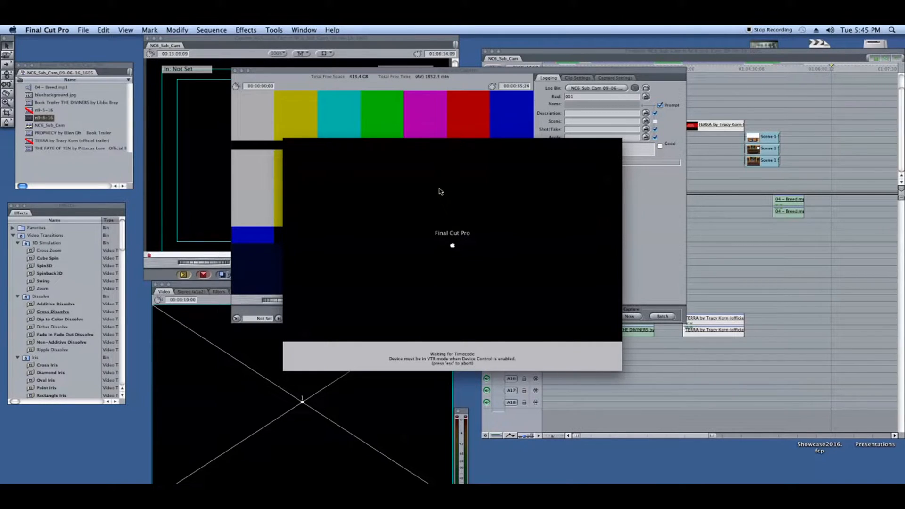
key("Escape")
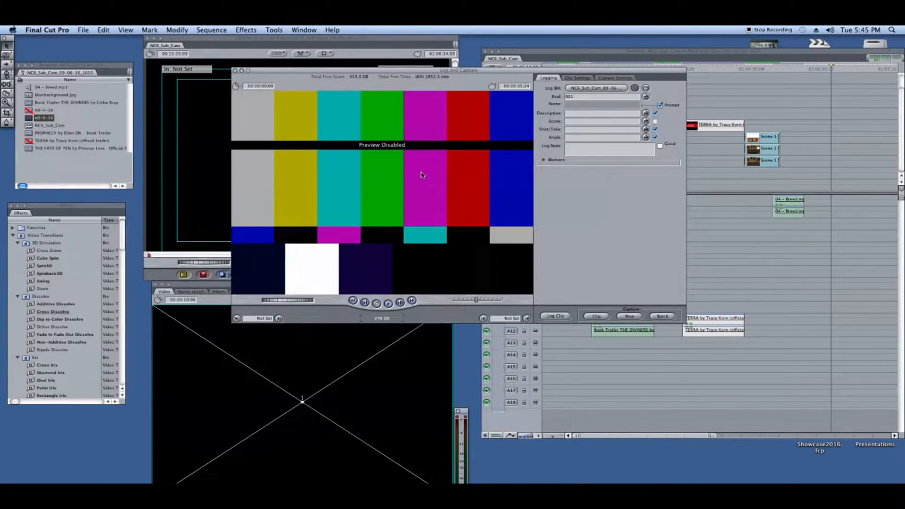
left_click(235, 71)
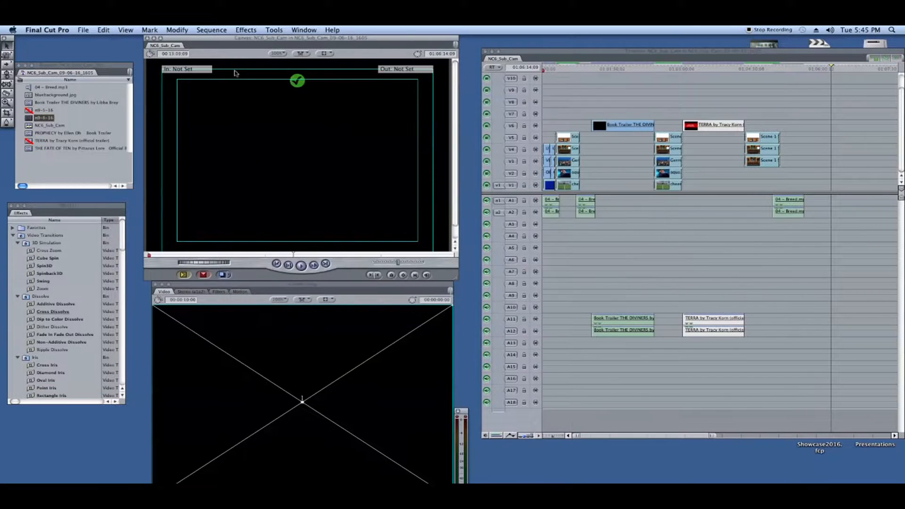
Load the green-screen clip listed directly above the NC6_Sub_Cam sequence into the Viewer, keeping its name.
left_click(70, 161)
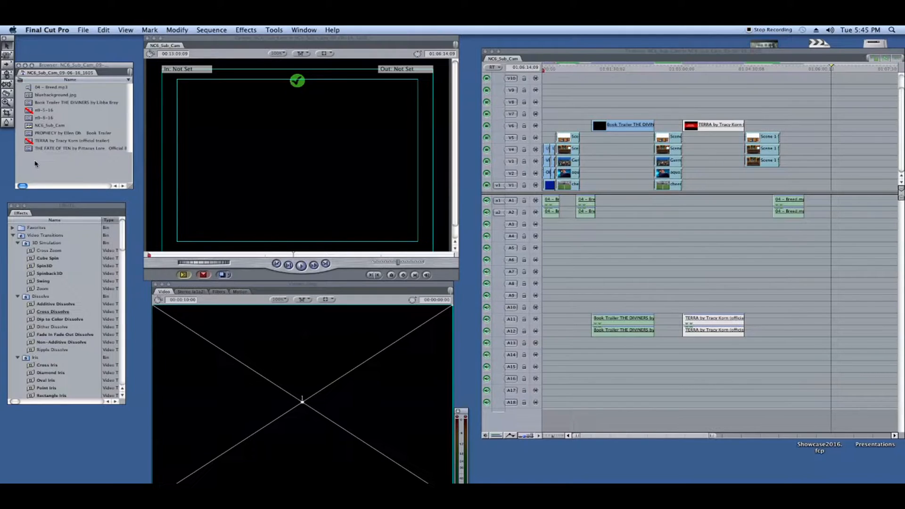
left_click(37, 119)
left_click(49, 118)
left_click(51, 119)
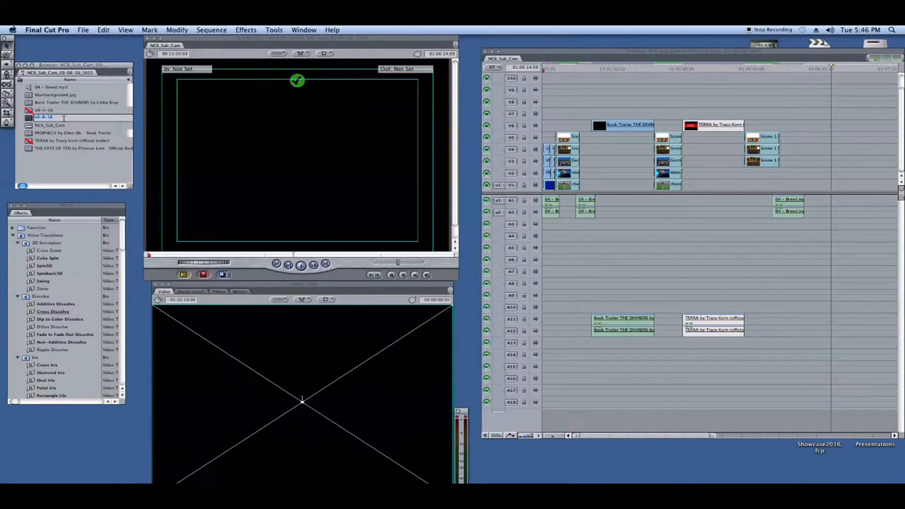
key("Return")
key("Return")
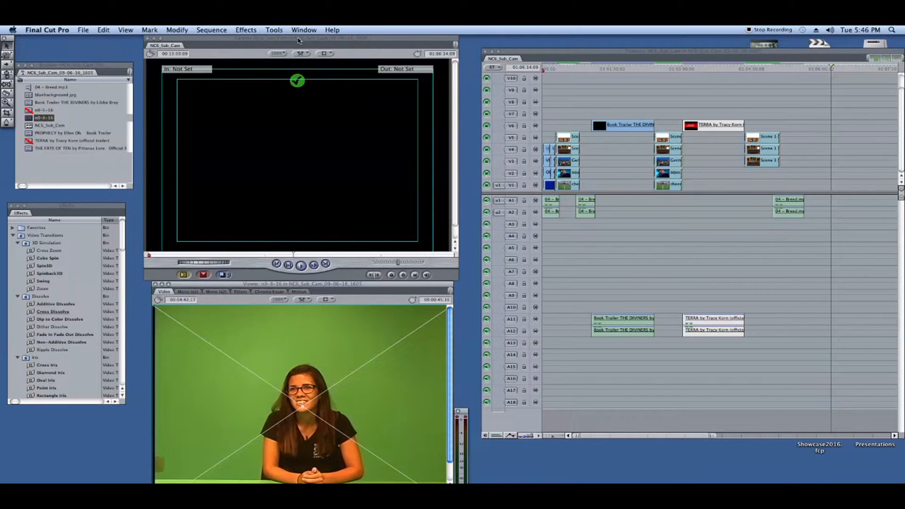
Look over the Canvas, the video transitions in the Effects list and the clips on the timeline.
left_click(262, 38)
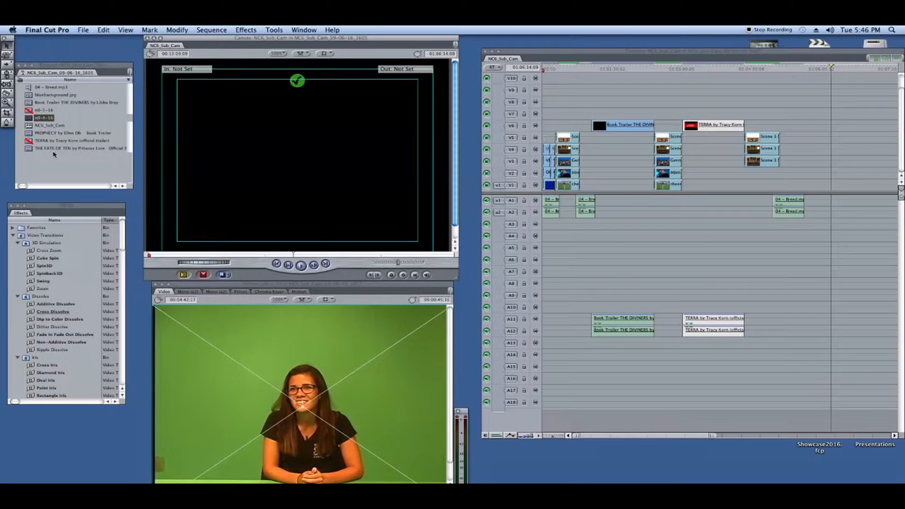
left_click(71, 210)
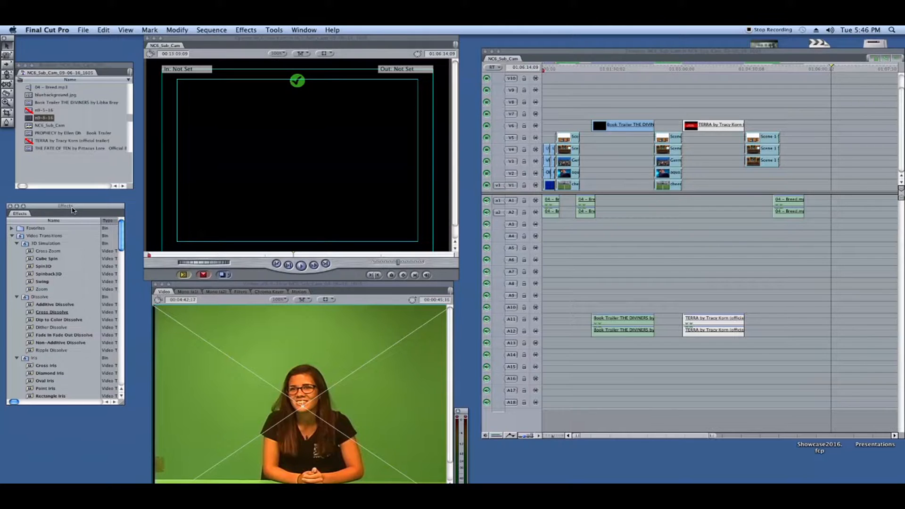
scroll(70, 289, "down", 10)
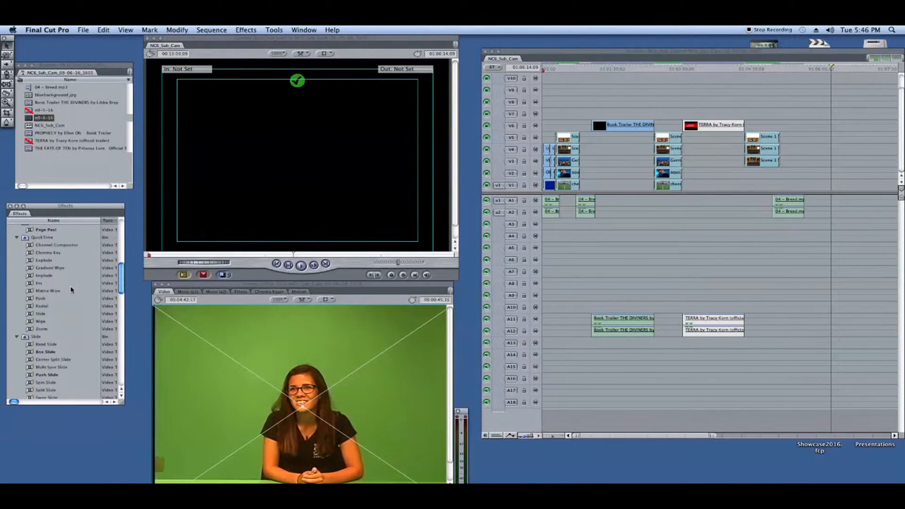
scroll(71, 290, "down", 5)
scroll(71, 288, "up", 15)
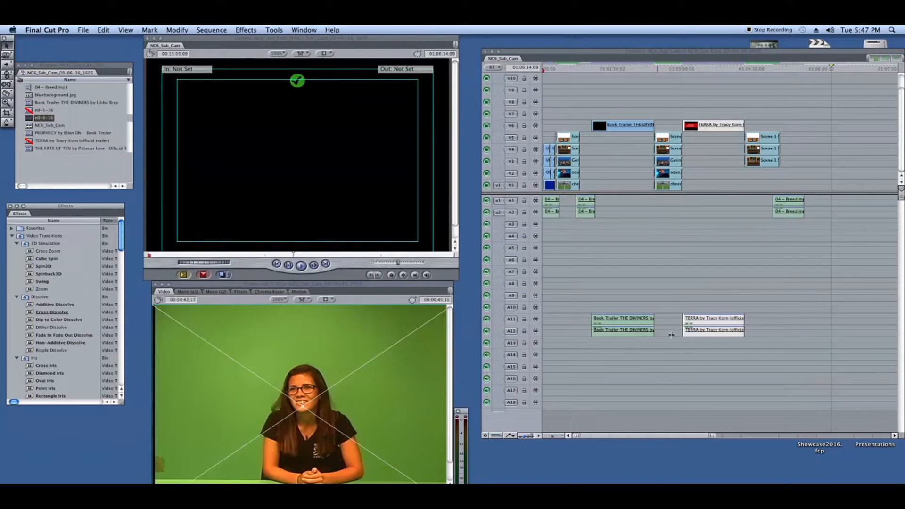
left_click(612, 131)
left_click_drag(612, 130, 649, 99)
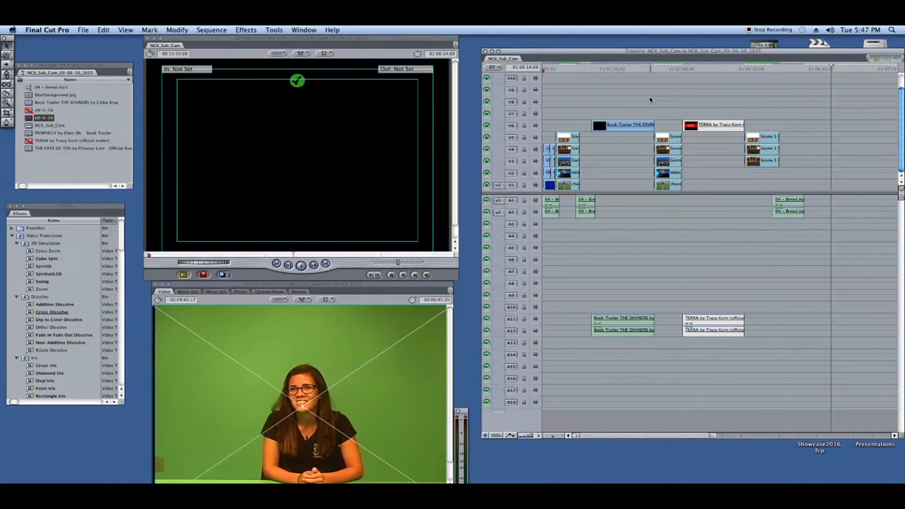
Move the Viewer up over the lower part of the Canvas to expose its playback controls, and position its playhead near the clip's start.
left_click_drag(333, 285, 333, 272)
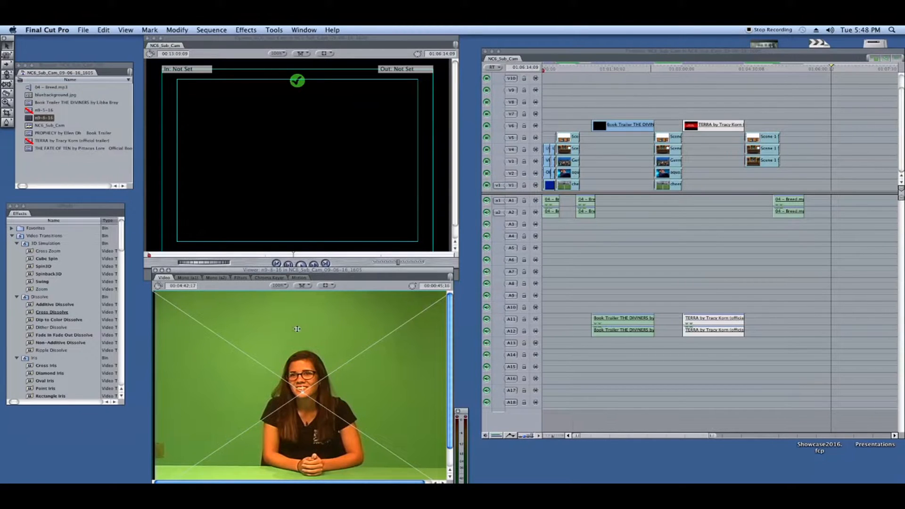
left_click_drag(333, 272, 326, 230)
left_click_drag(150, 447, 150, 446)
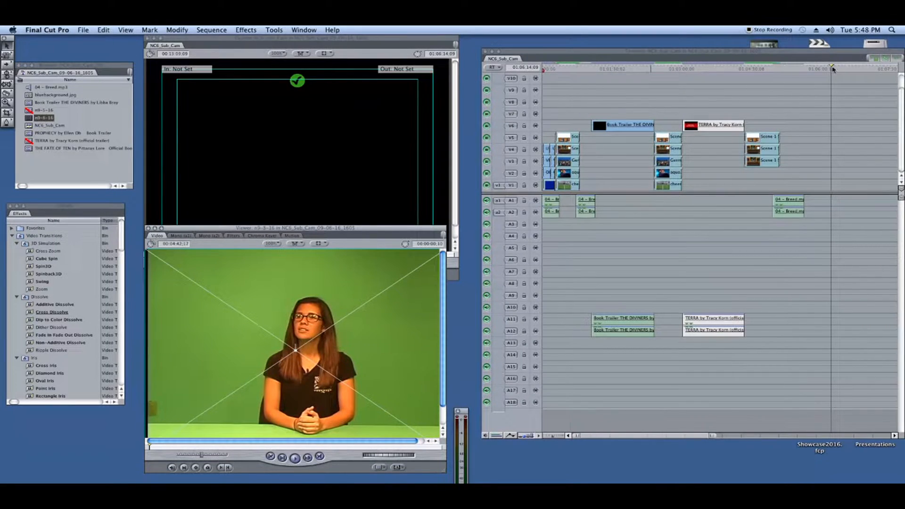
Move the timeline playhead to 01:00:48;09, then examine the clip's Chroma Keyer settings and the lower Effects list.
left_click_drag(832, 68, 656, 64)
left_click_drag(640, 63, 580, 64)
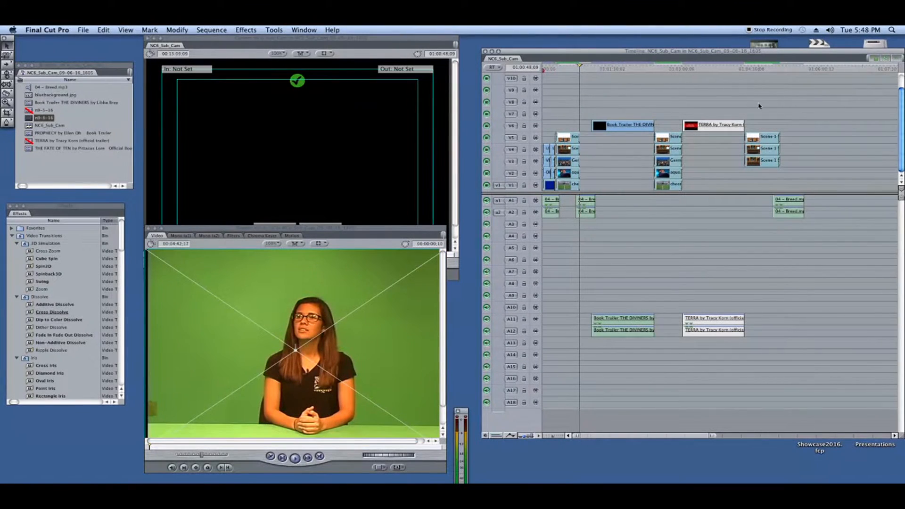
left_click(255, 237)
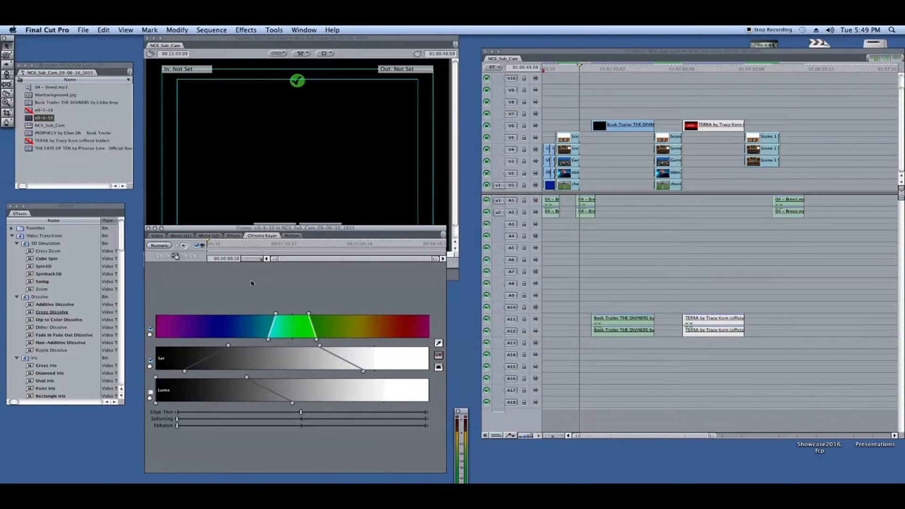
scroll(78, 312, "down", 15)
scroll(77, 313, "down", 3)
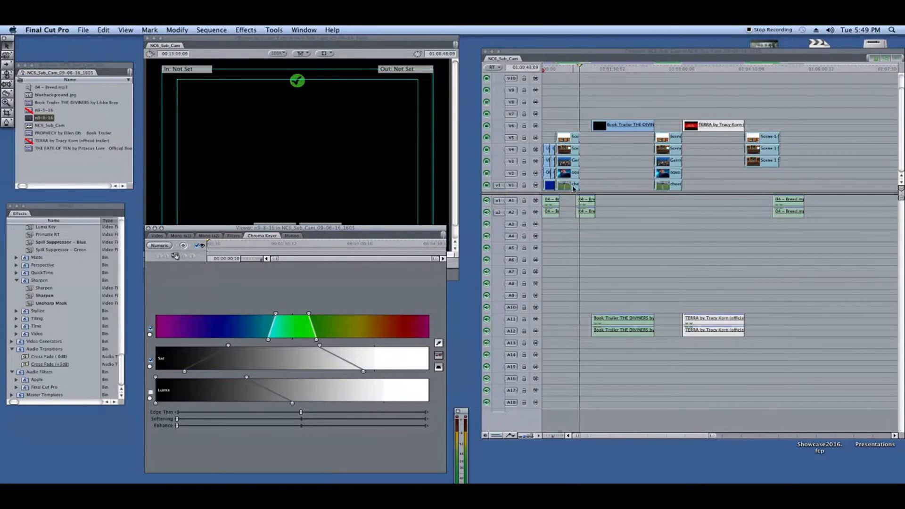
Move the timeline playhead to 01:00:27;13 on the news-set layers and locate the Key filters in the Effects list.
left_click(564, 65)
left_click(564, 65)
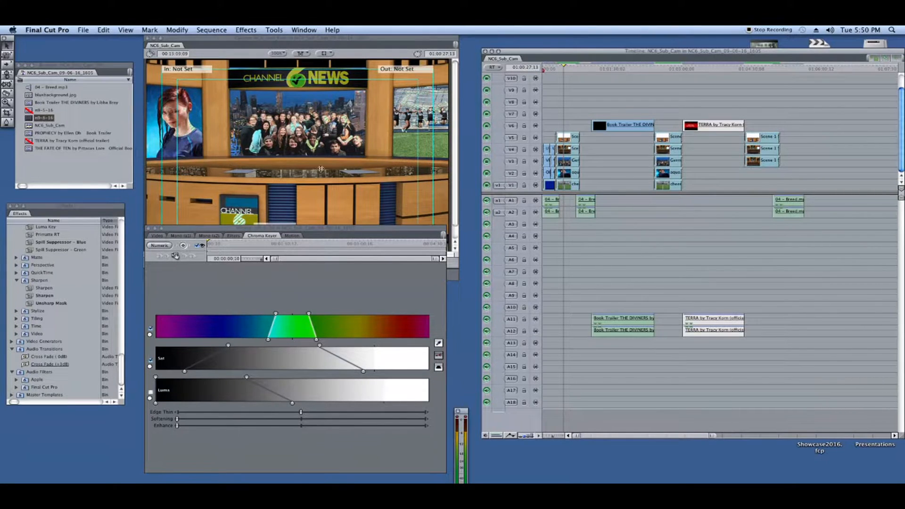
scroll(80, 295, "up", 6)
scroll(79, 295, "up", 7)
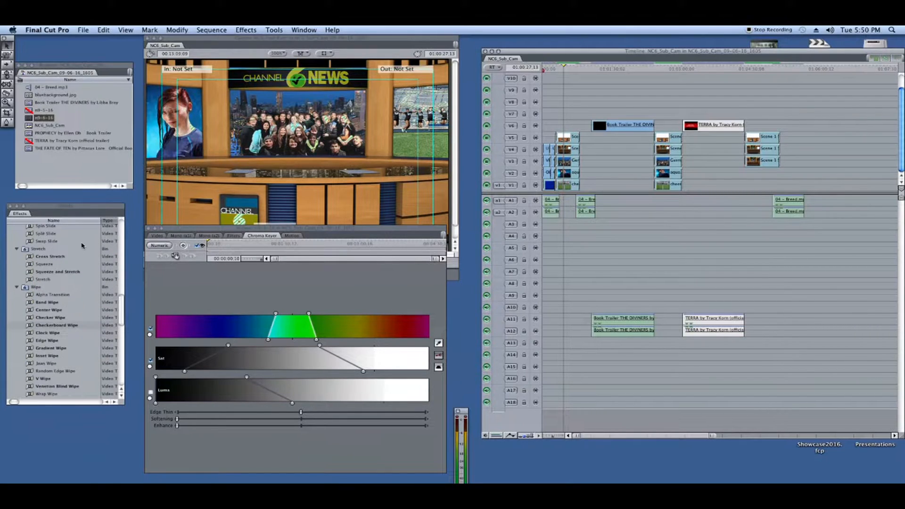
scroll(37, 273, "down", 8)
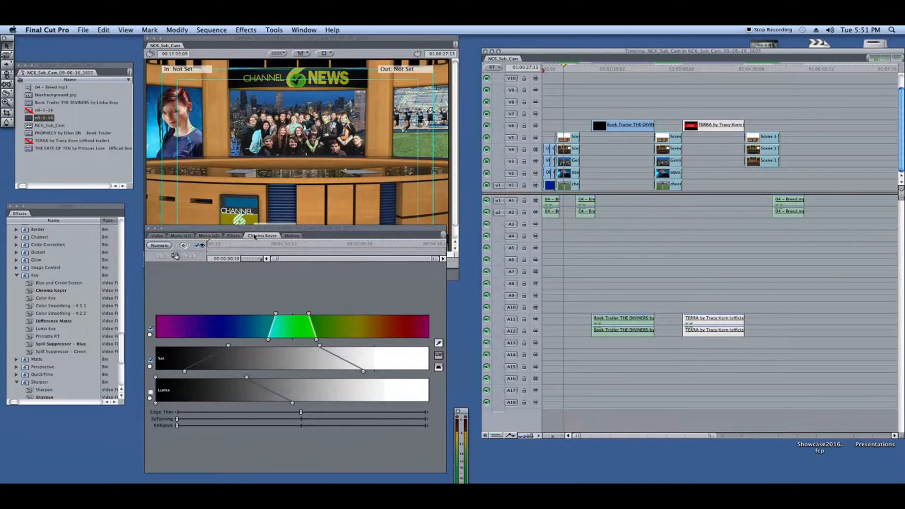
Return the Viewer to the green-screen footage and play and jog through the clip's opening part, stopping at about 20 seconds.
left_click(157, 236)
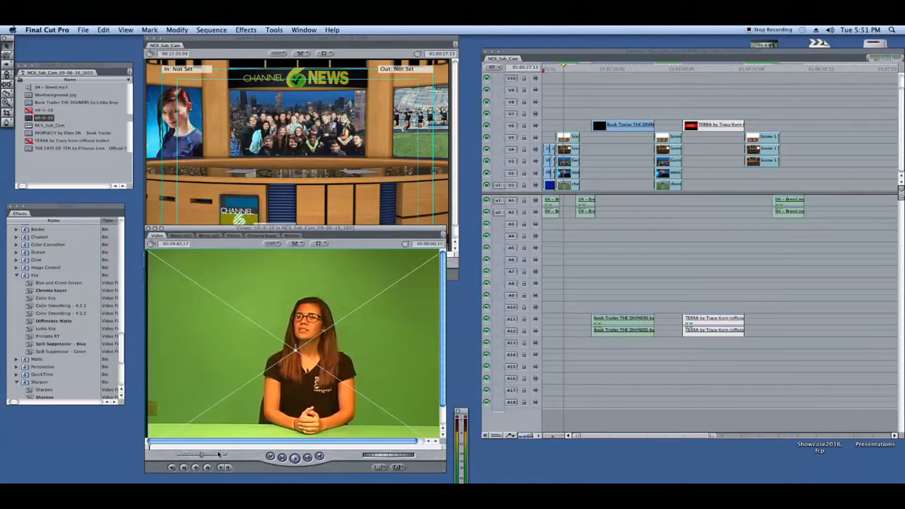
left_click(155, 446)
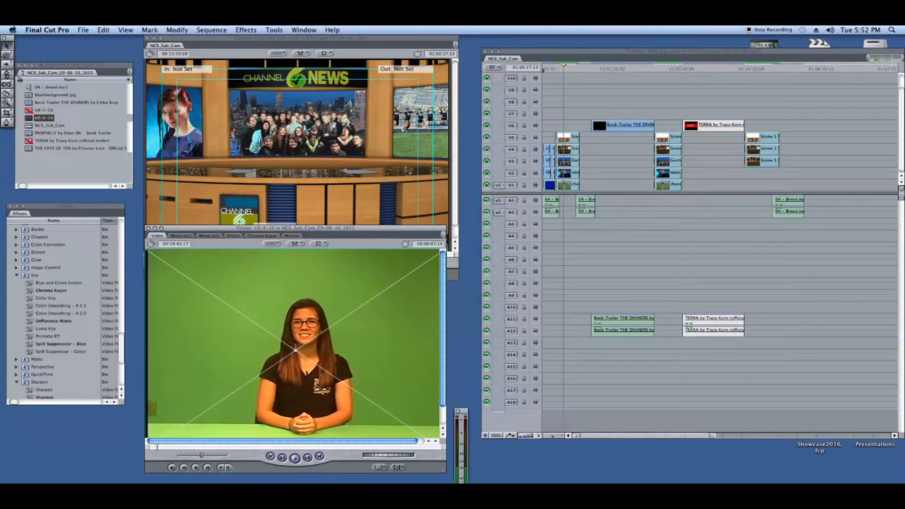
left_click(170, 446)
left_click(295, 457)
left_click(295, 457)
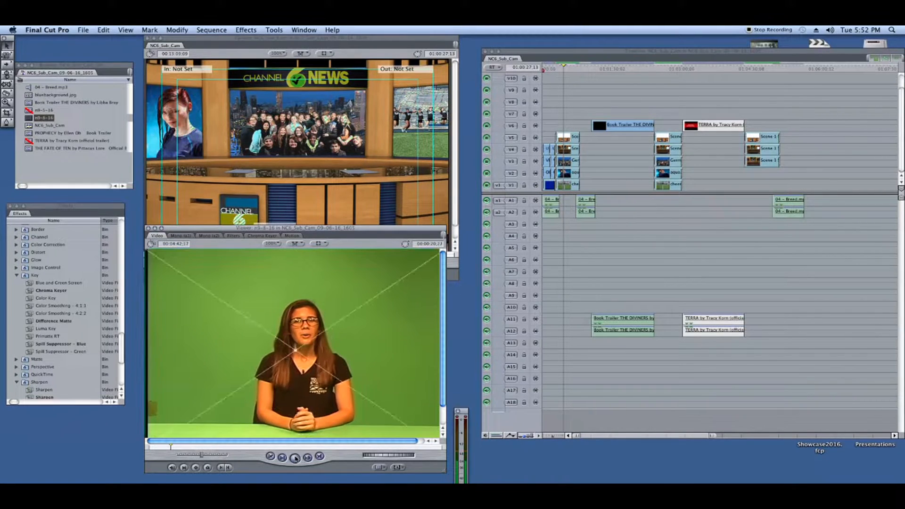
mouse_move(395, 457)
left_mouse_down()
mouse_move(377, 459)
mouse_move(396, 457)
mouse_move(386, 455)
left_mouse_up()
key("j")
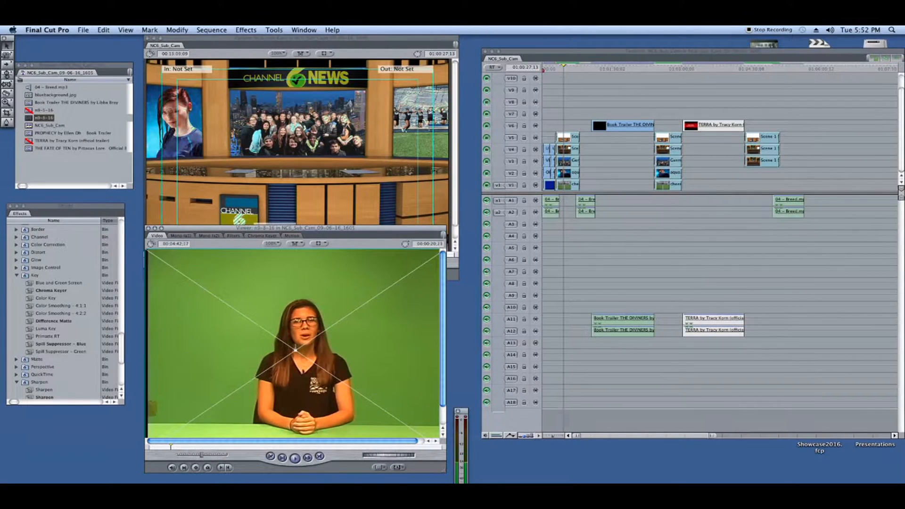
Mark an In point at about 20 seconds and an Out point at 00:00:43;22 on the green-screen anchor footage.
key("l")
key("l")
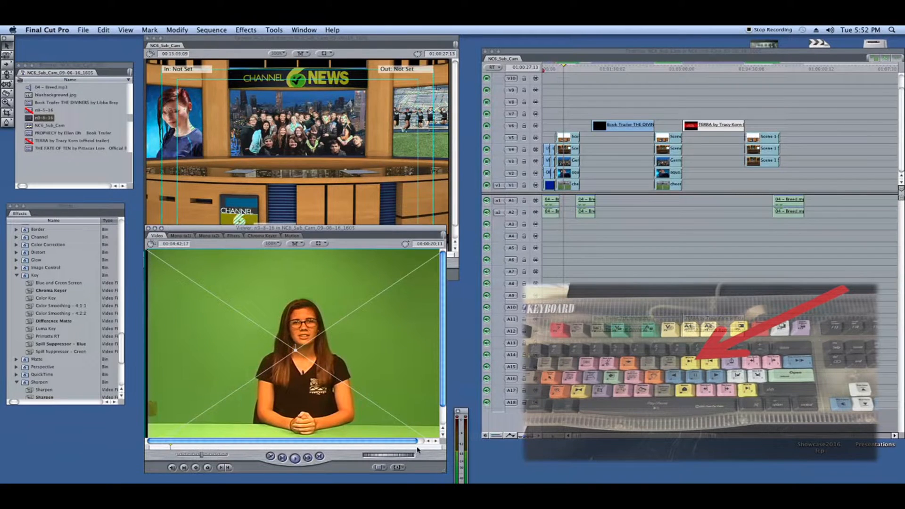
key("i")
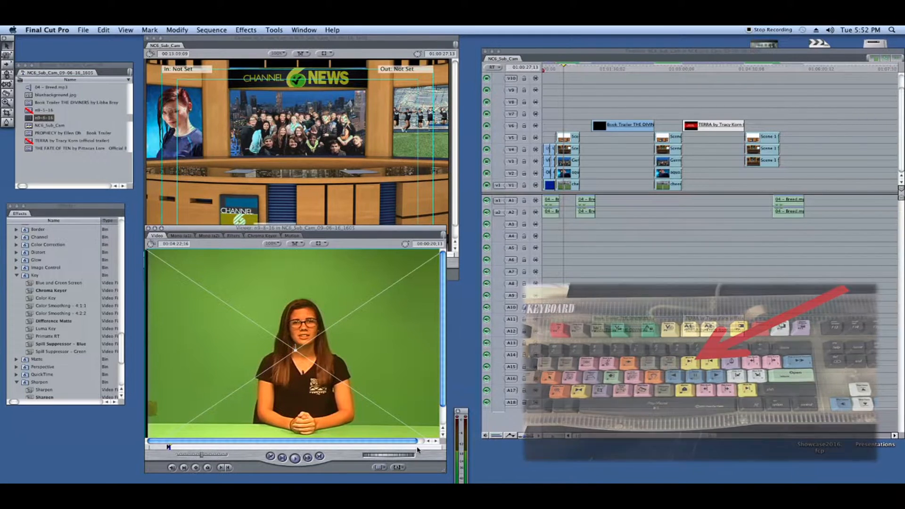
key("space")
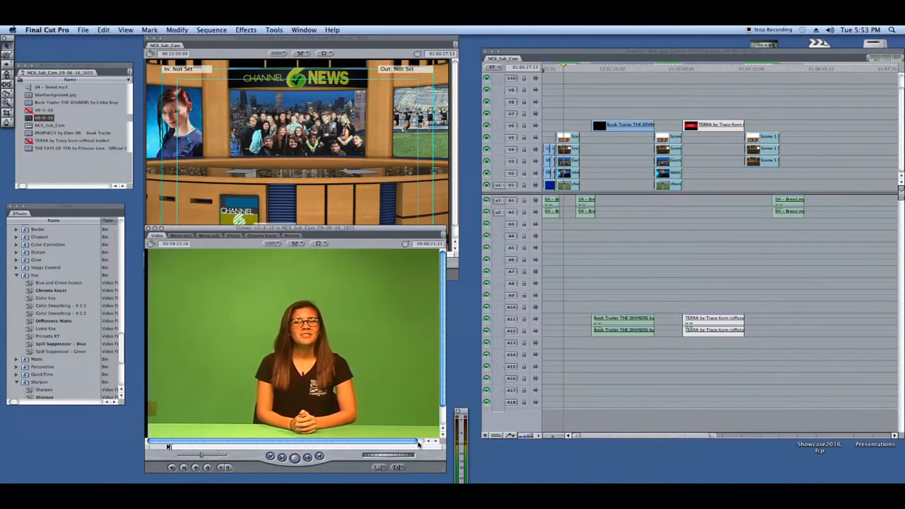
left_click(187, 446)
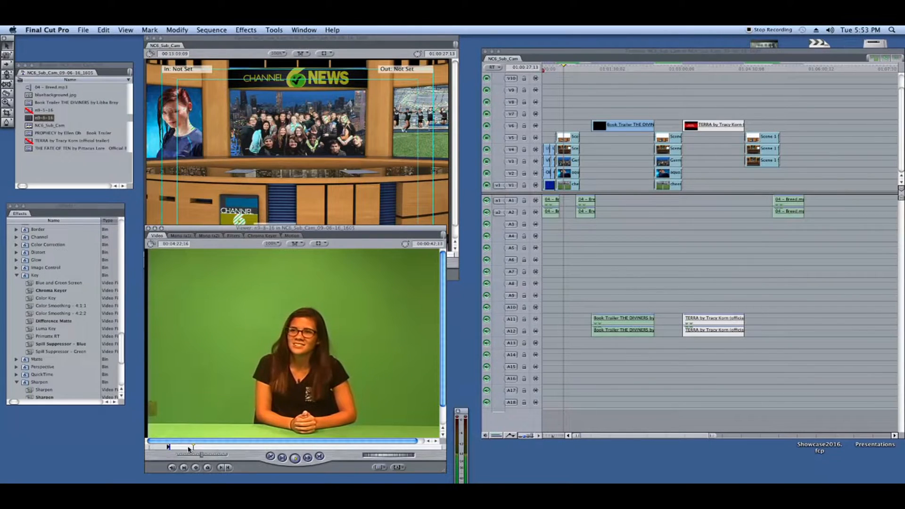
key("o")
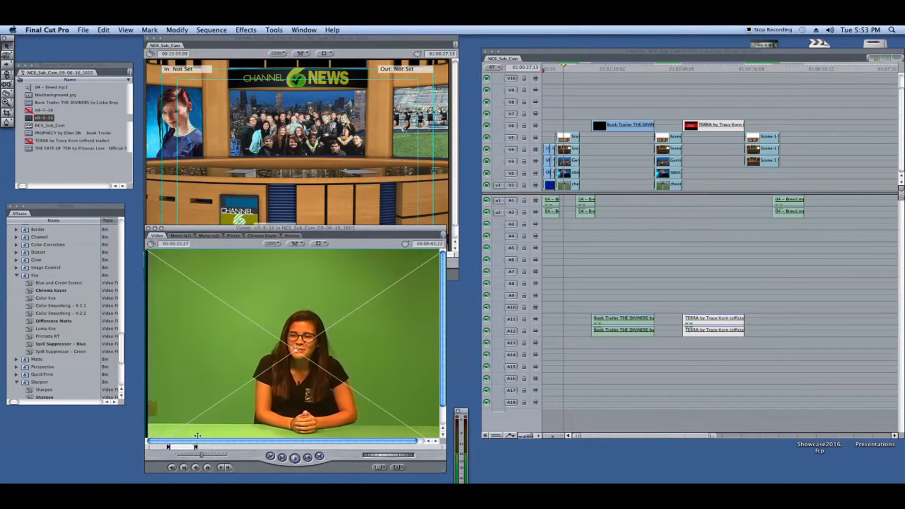
Place the marked n9-8-16 section on V6 above the first news-set layers as an overwrite edit, with audio on A11 and A12.
left_click(38, 119)
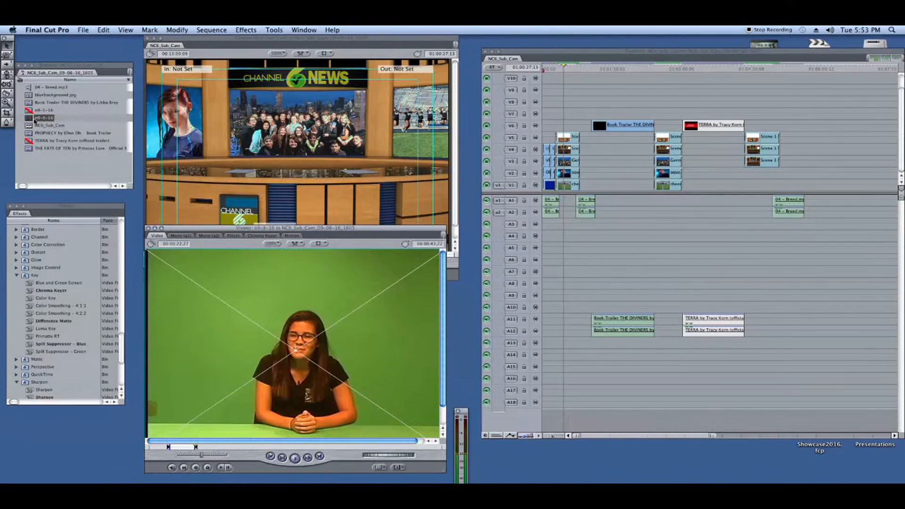
left_click_drag(29, 120, 562, 123)
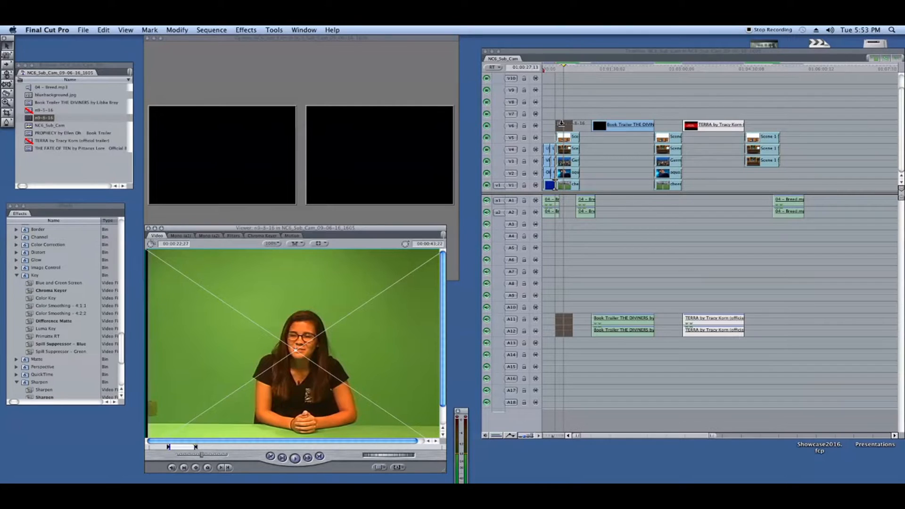
left_click_drag(561, 123, 561, 116)
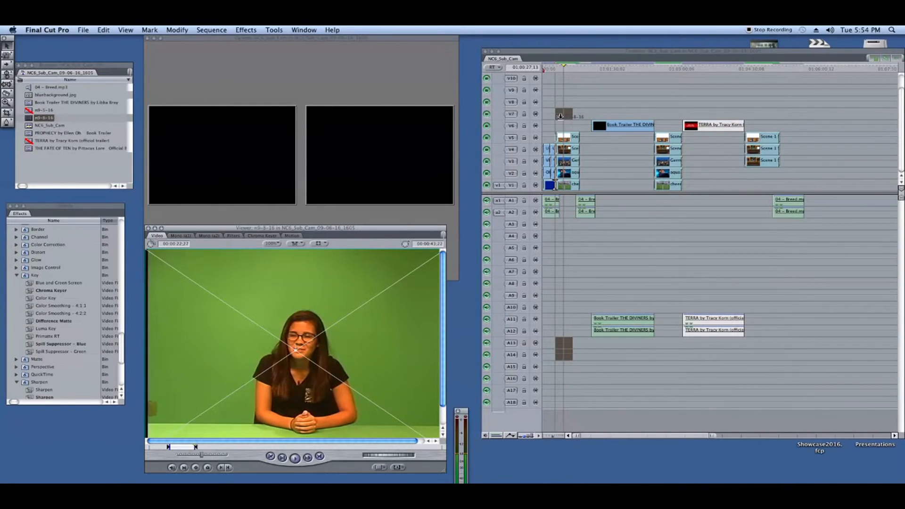
left_click_drag(560, 117, 561, 118)
left_click_drag(558, 118, 560, 118)
left_click_drag(561, 118, 557, 124)
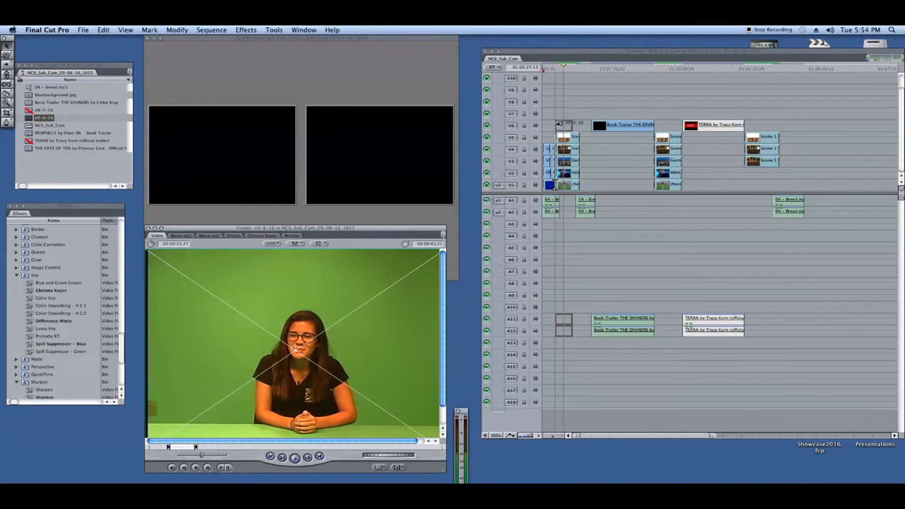
left_click_drag(557, 123, 562, 126)
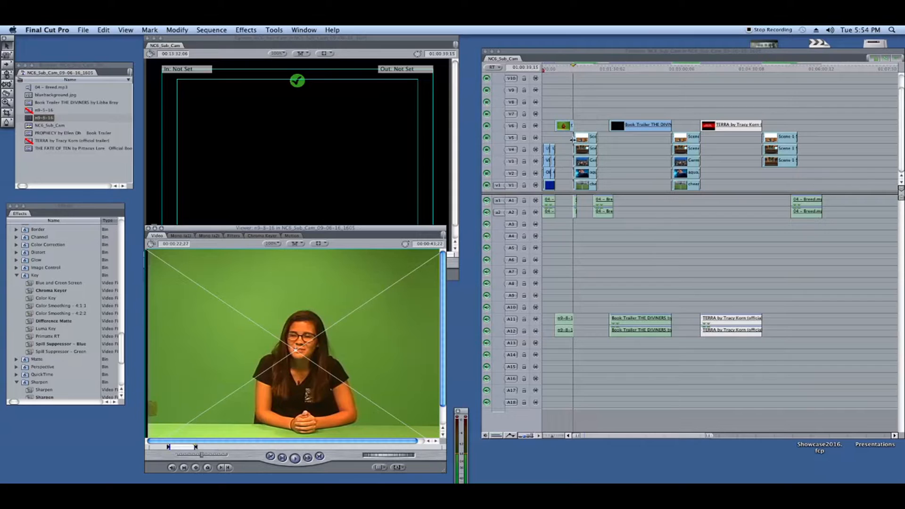
left_click_drag(561, 125, 561, 128)
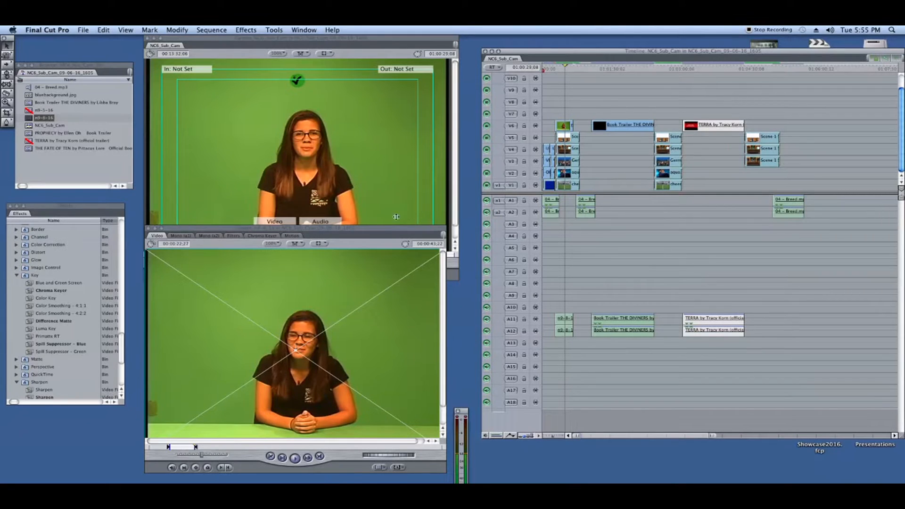
Move the Viewer below the Canvas controls and bring up the Chroma Keyer settings for the anchor clip.
left_click_drag(376, 229, 383, 284)
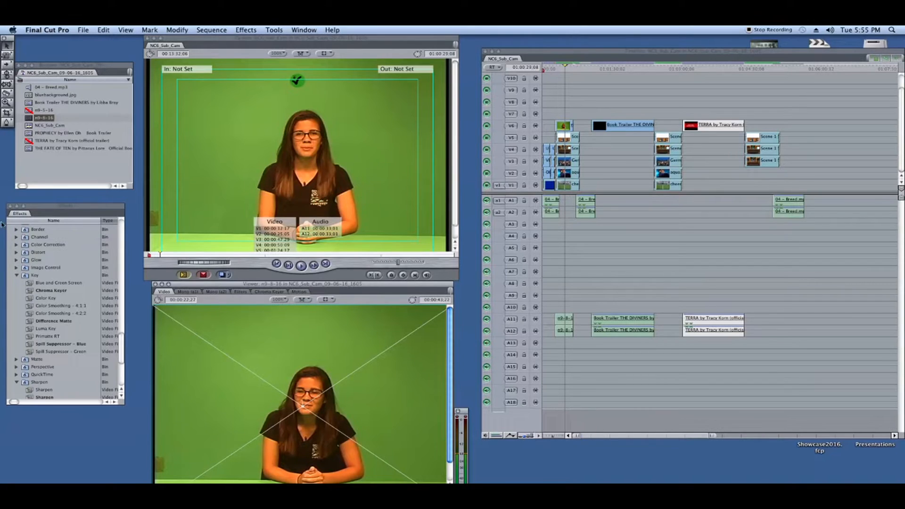
scroll(66, 306, "up", 3)
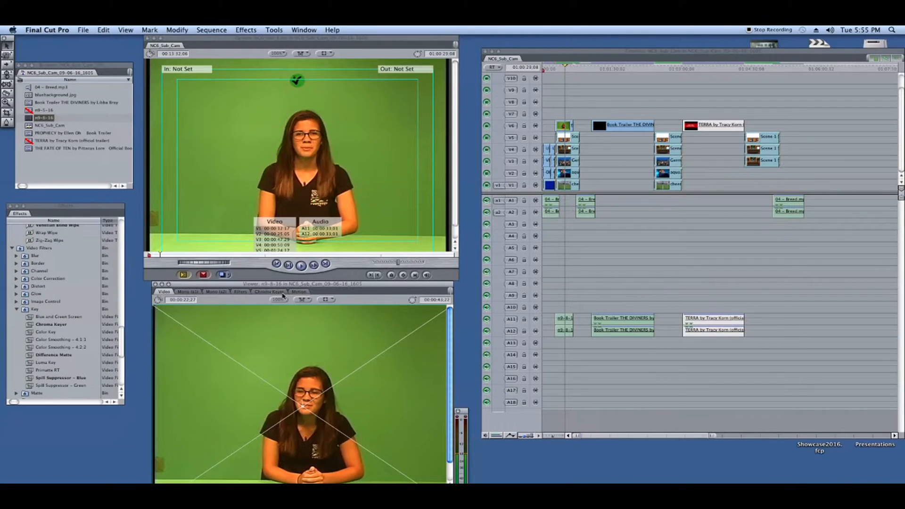
left_click(37, 325)
left_click(268, 292)
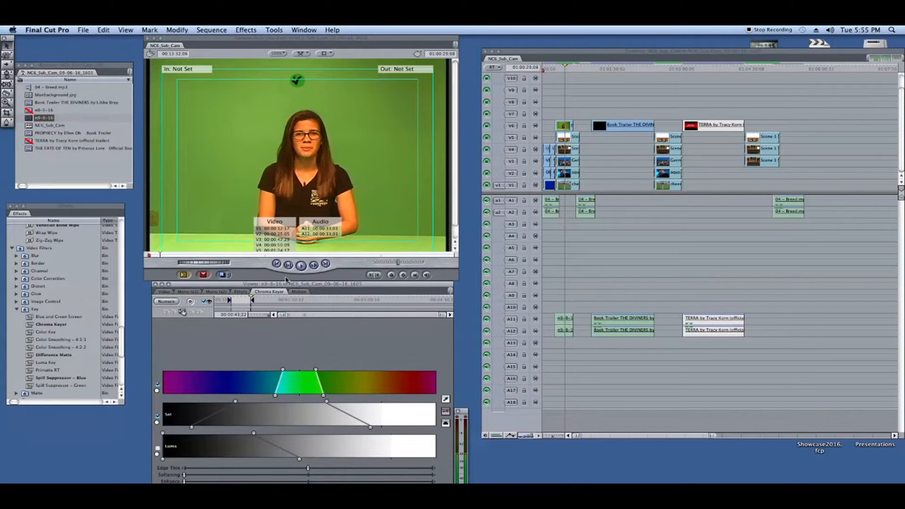
left_click_drag(384, 289, 697, 185)
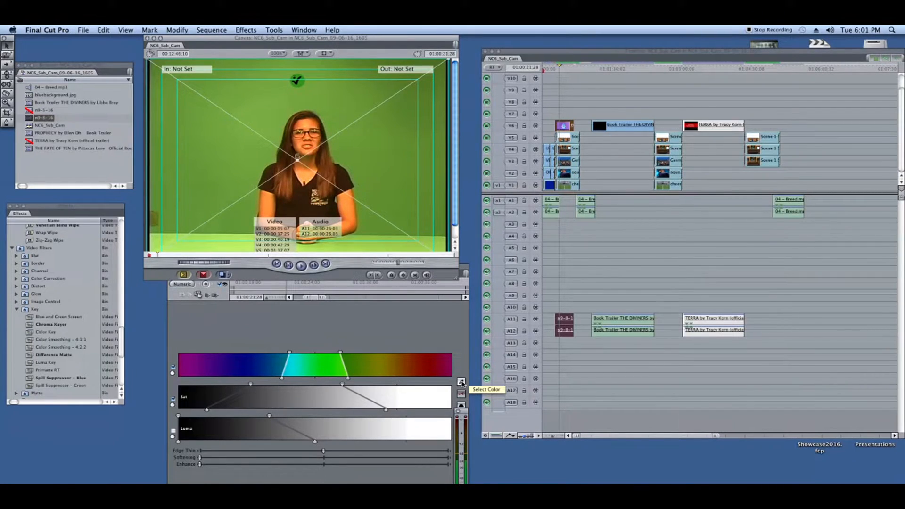
Key out the anchor clip's background by sampling the green beside the anchor, adding the green fringe around the arm to the selection.
left_click(462, 383)
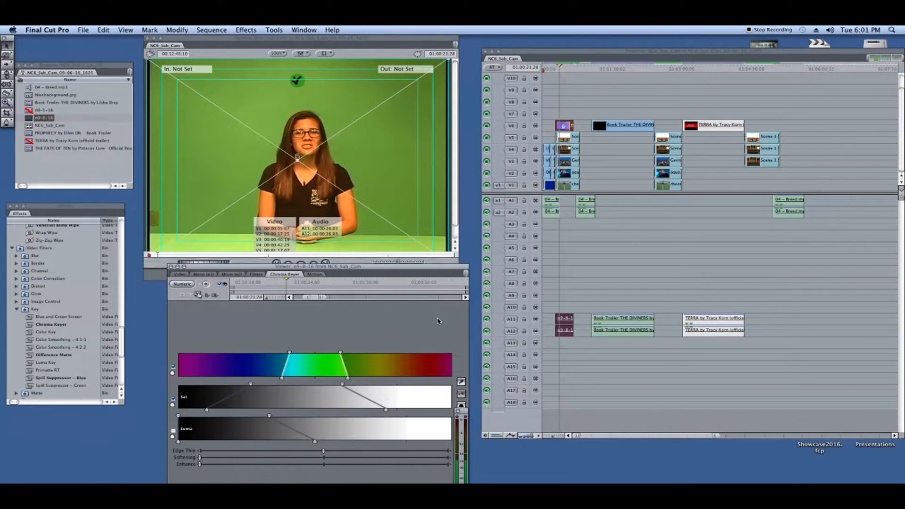
left_click(347, 145)
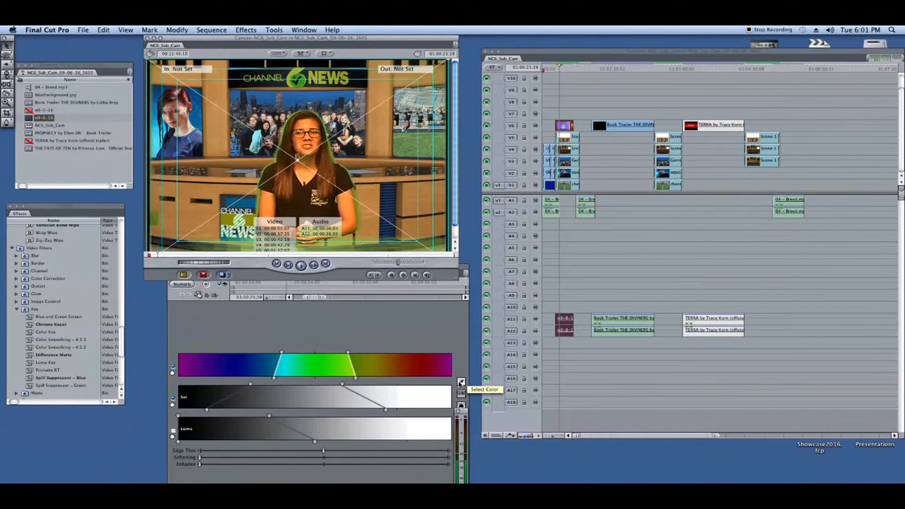
left_click(459, 384)
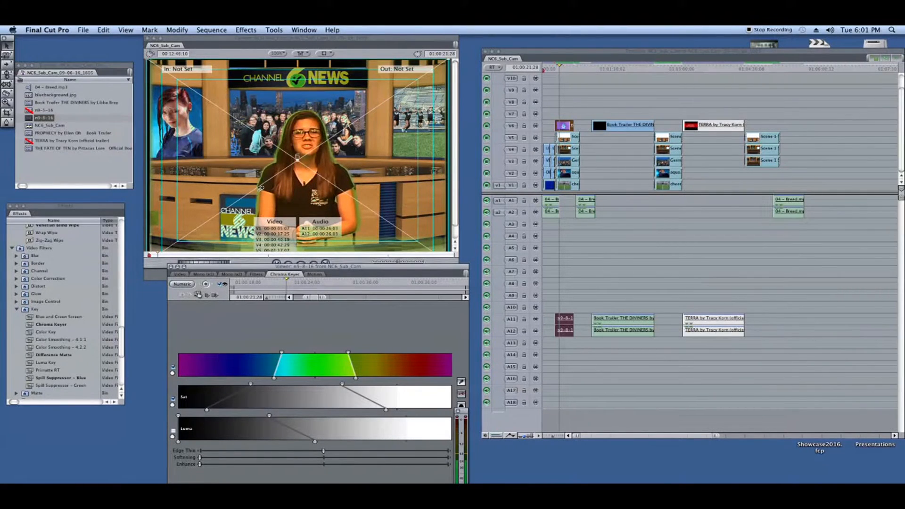
left_click(259, 190)
left_click(258, 191, "shift")
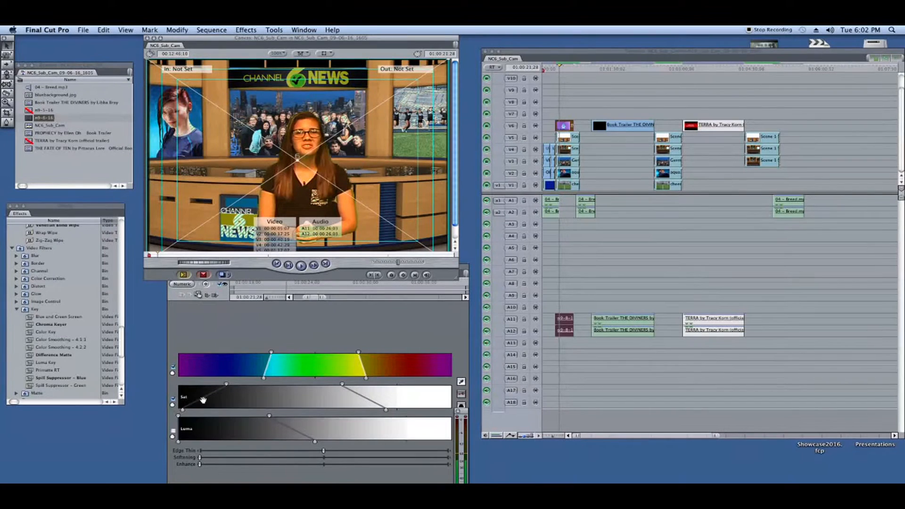
Refine the key's edges by raising Edge Thin moderately and adding small amounts of Softening and Enhance.
left_click(340, 444)
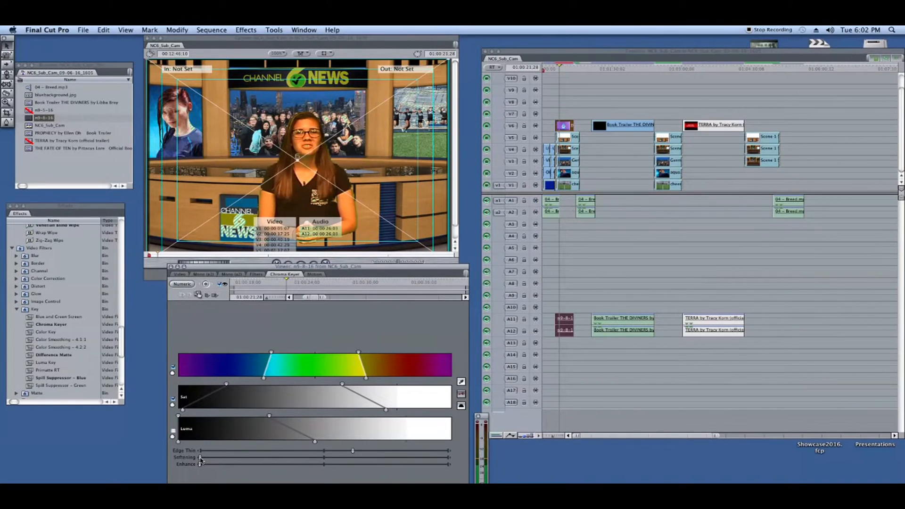
left_click_drag(200, 458, 209, 459)
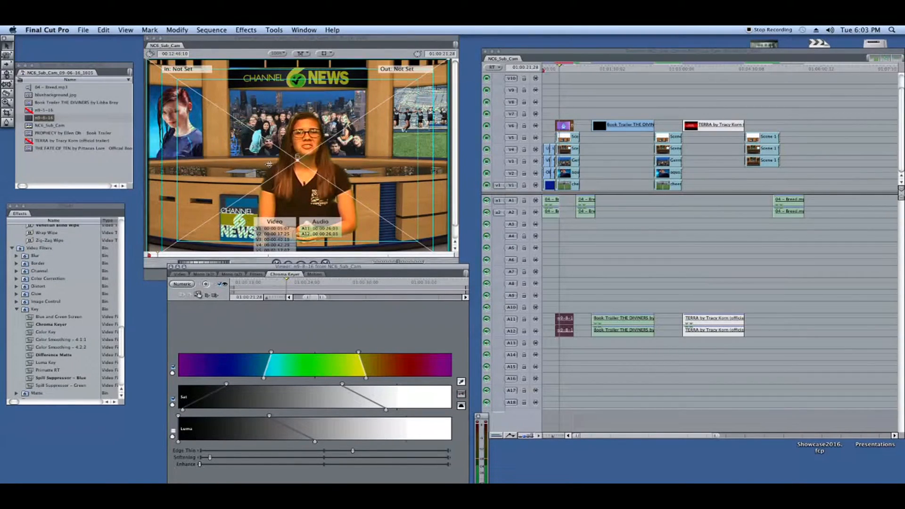
left_click_drag(201, 465, 306, 465)
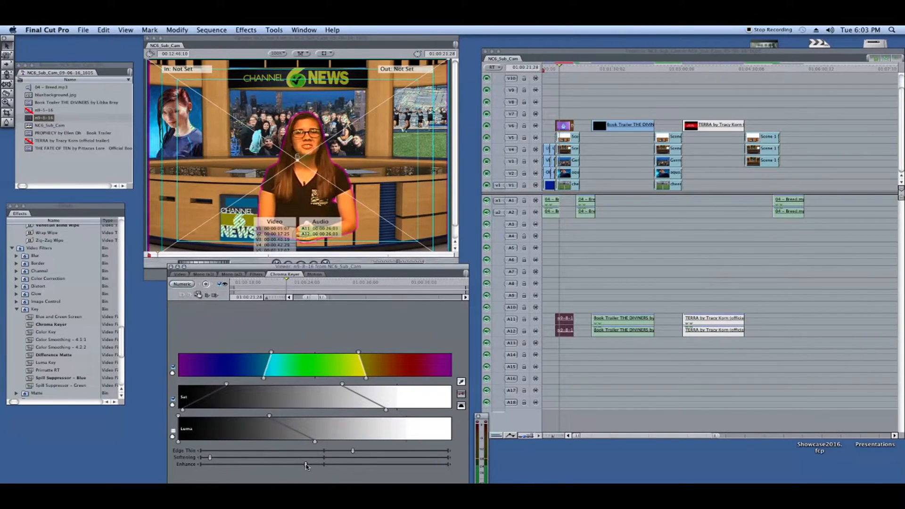
left_click_drag(306, 466, 224, 465)
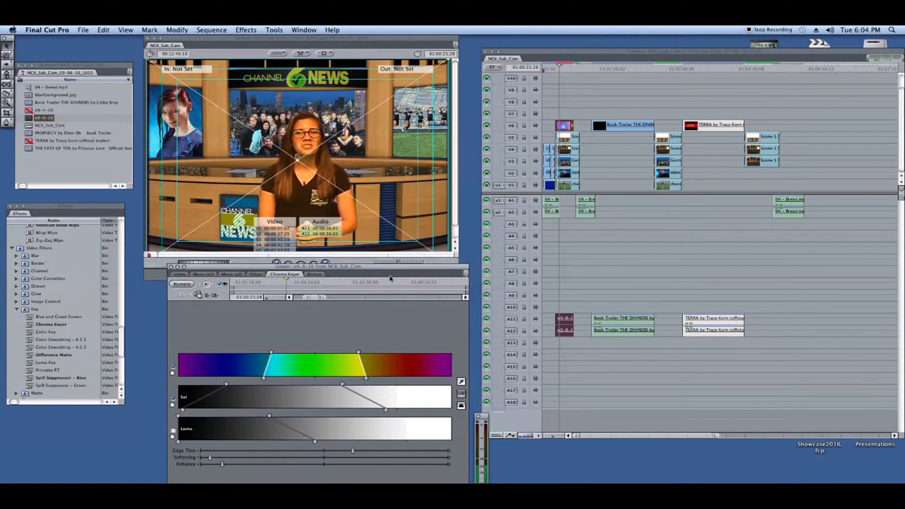
Shrink the keyed anchor clip to about 57% scale in the Canvas and position it behind the news desk.
left_click_drag(376, 267, 374, 281)
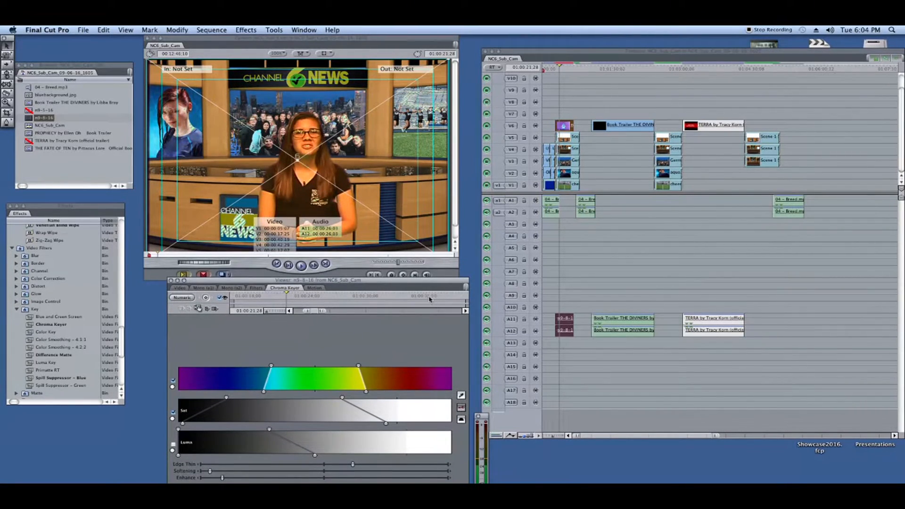
left_click_drag(460, 278, 457, 291)
left_click_drag(447, 251, 378, 226)
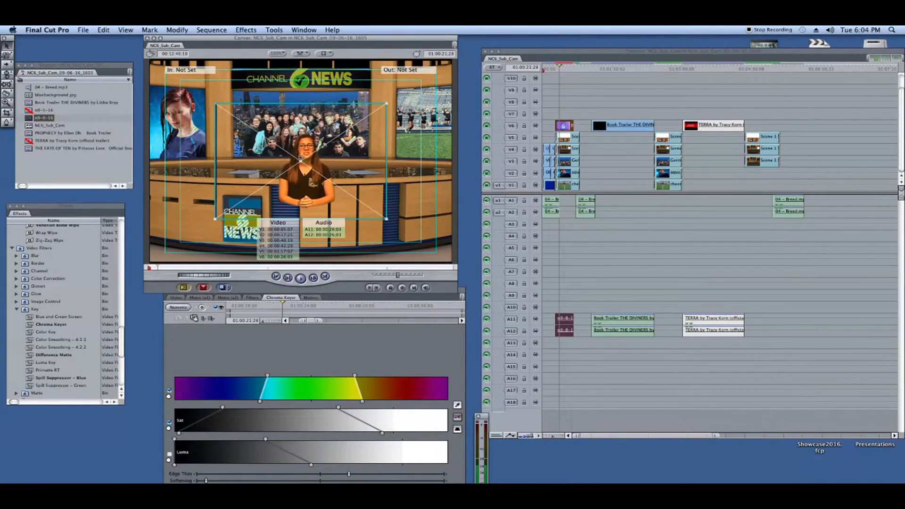
left_click_drag(301, 159, 319, 127)
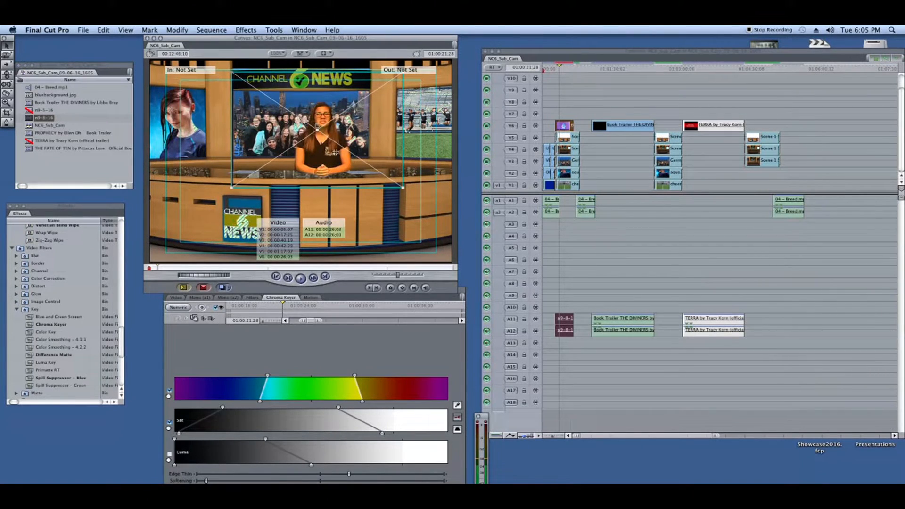
Crop the anchor clip in its Motion settings with Left 5, Right 5, Top 6 and Bottom 5.
left_click(205, 198)
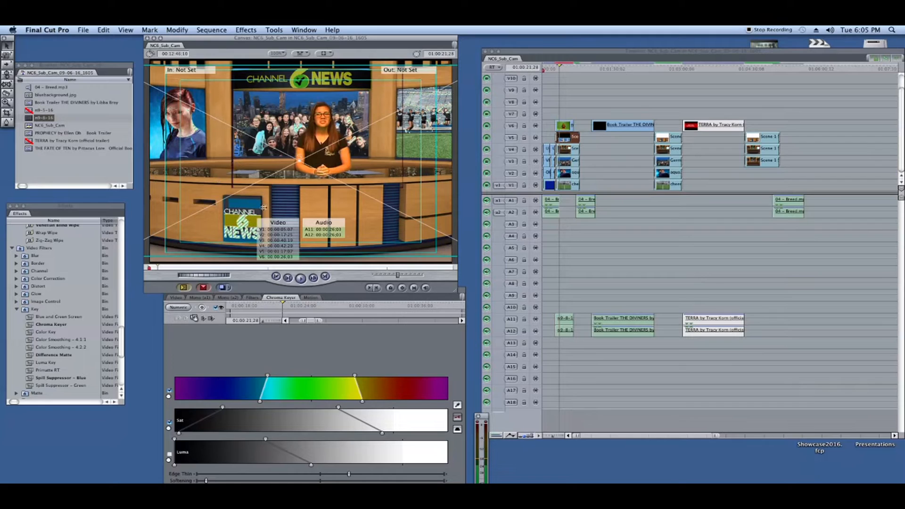
left_click(311, 297)
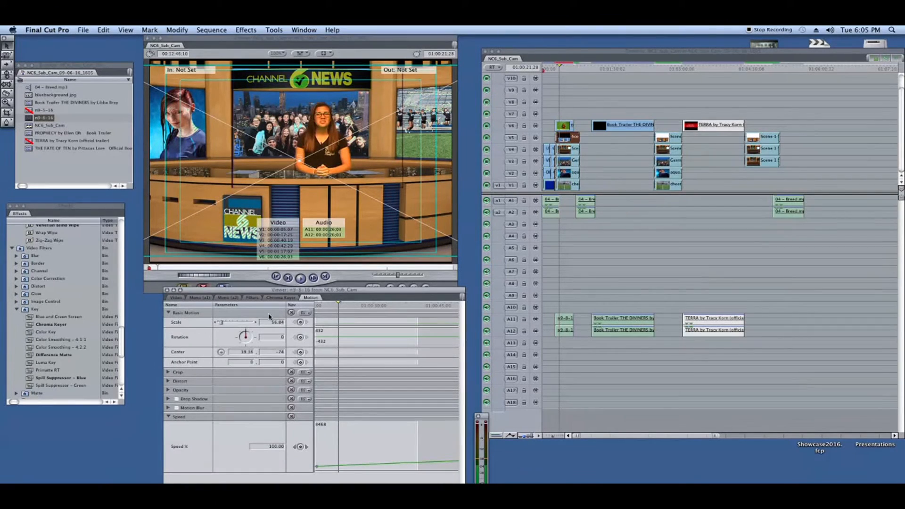
left_click(281, 297)
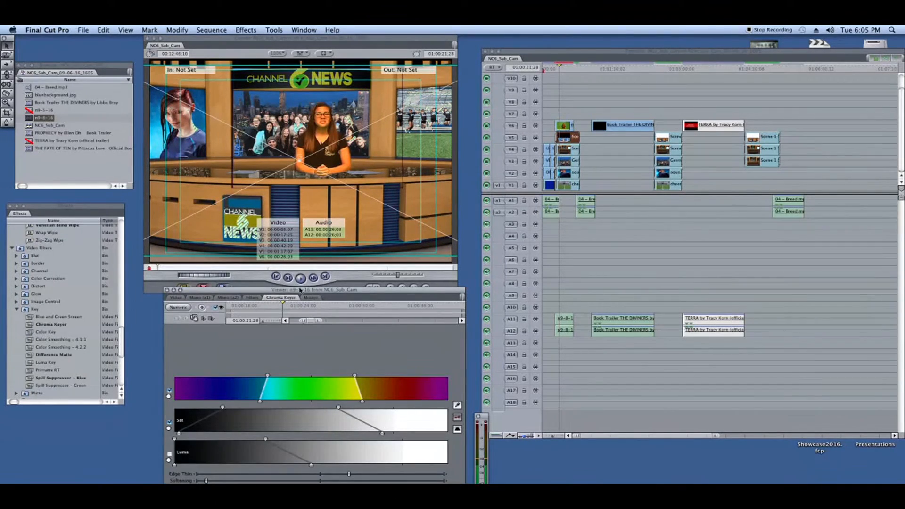
left_click(312, 297)
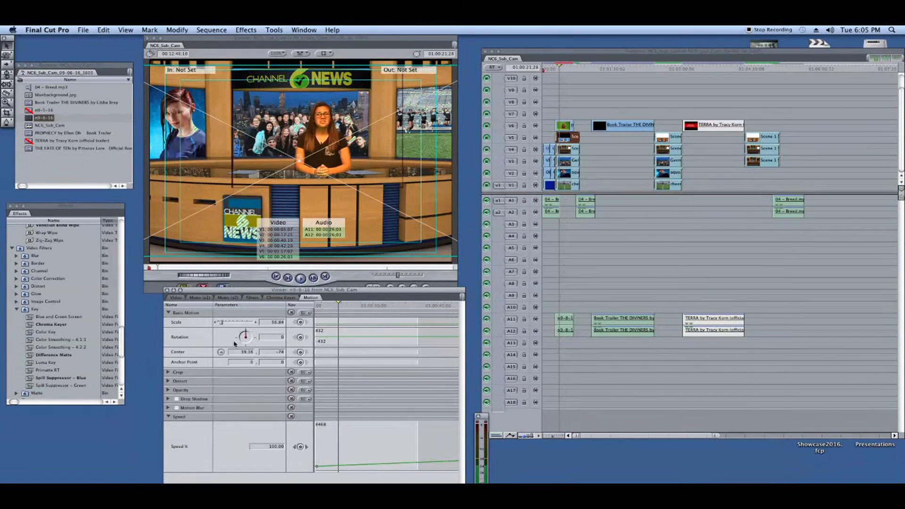
left_click(169, 373)
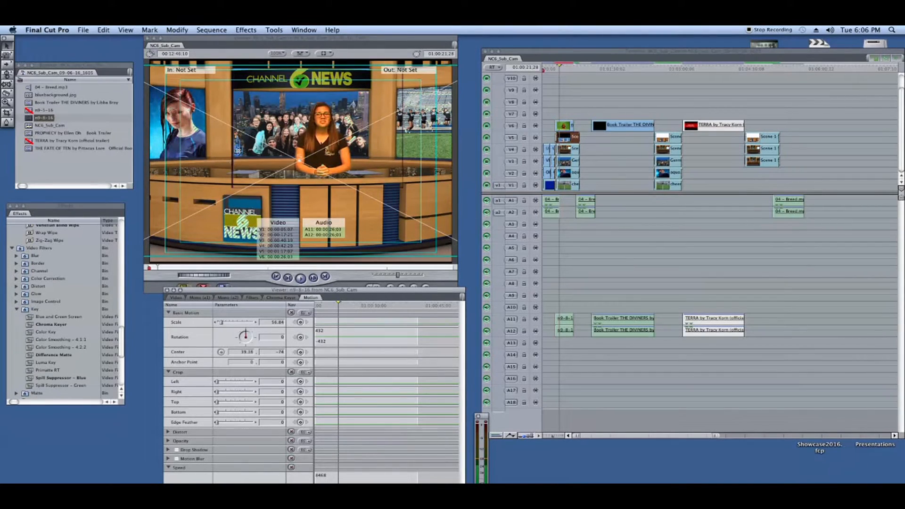
left_click(218, 382)
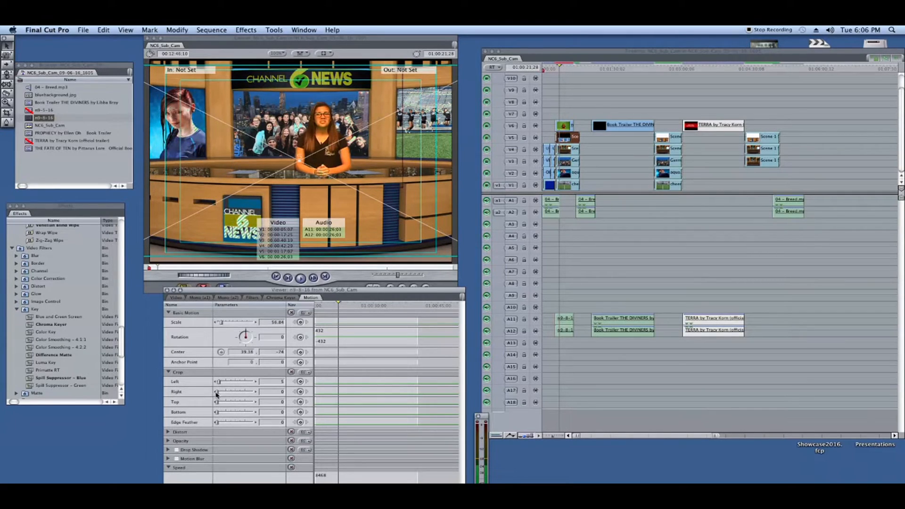
left_click(217, 392)
left_click_drag(218, 402, 222, 413)
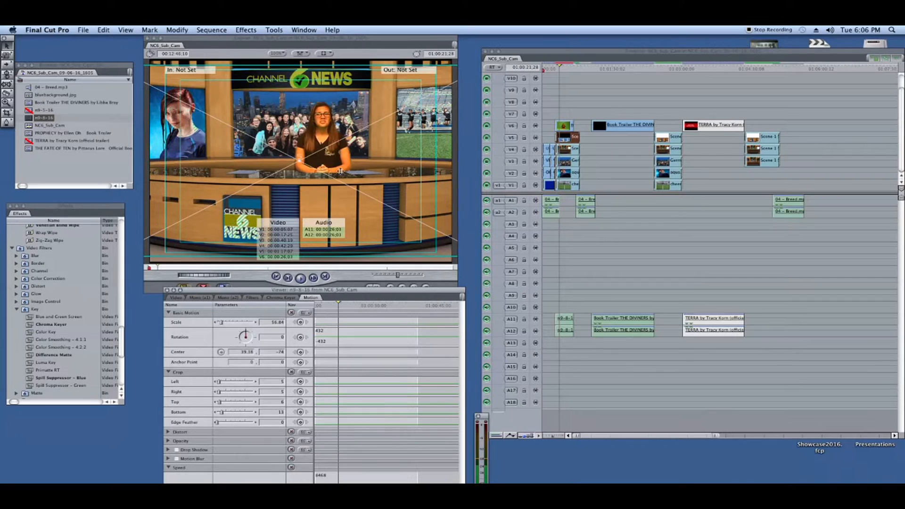
left_click_drag(221, 414, 221, 414)
left_click_drag(220, 414, 220, 414)
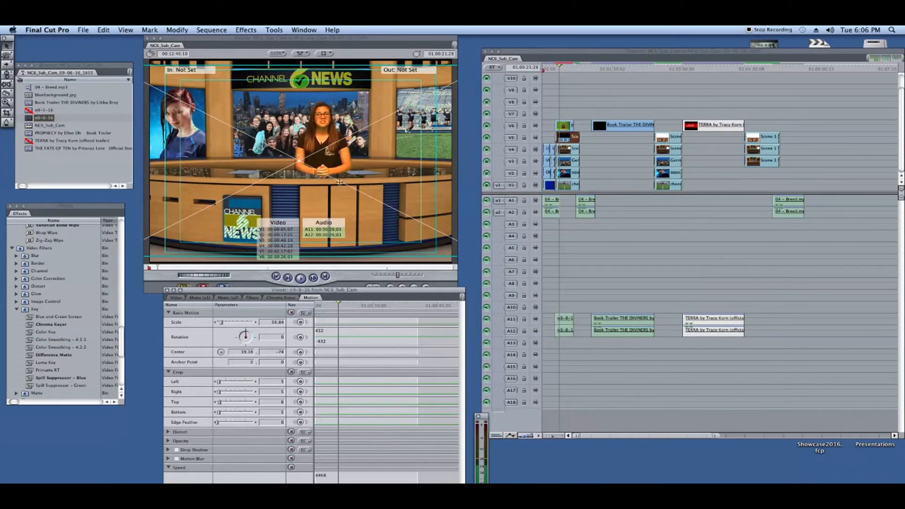
left_click(398, 171)
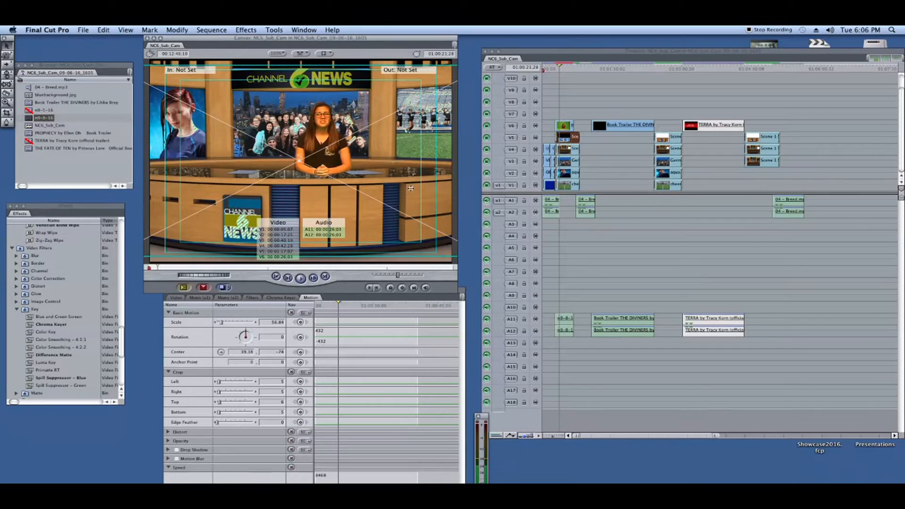
Shrink the keyed anchor clip slightly to about 55.5% scale in the Canvas and shift it a little right behind the desk.
left_click_drag(444, 69, 444, 249)
left_click(563, 125)
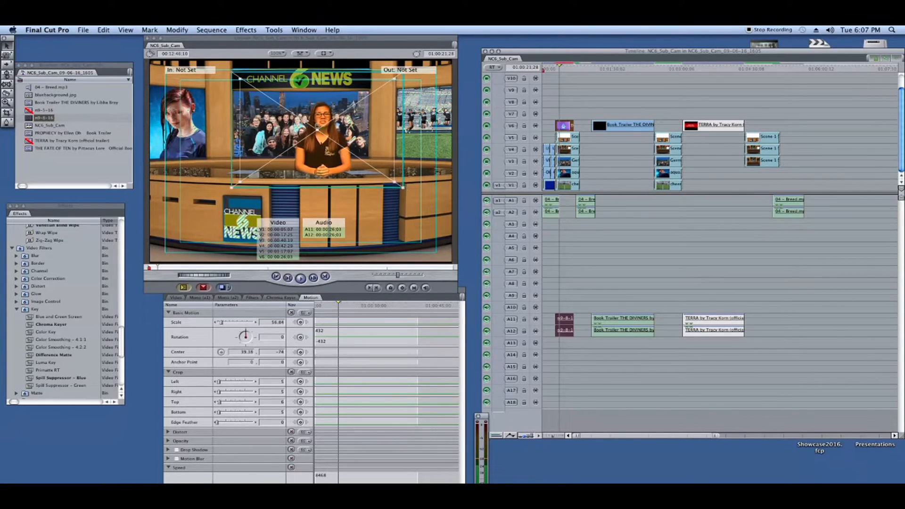
left_click_drag(403, 187, 401, 186)
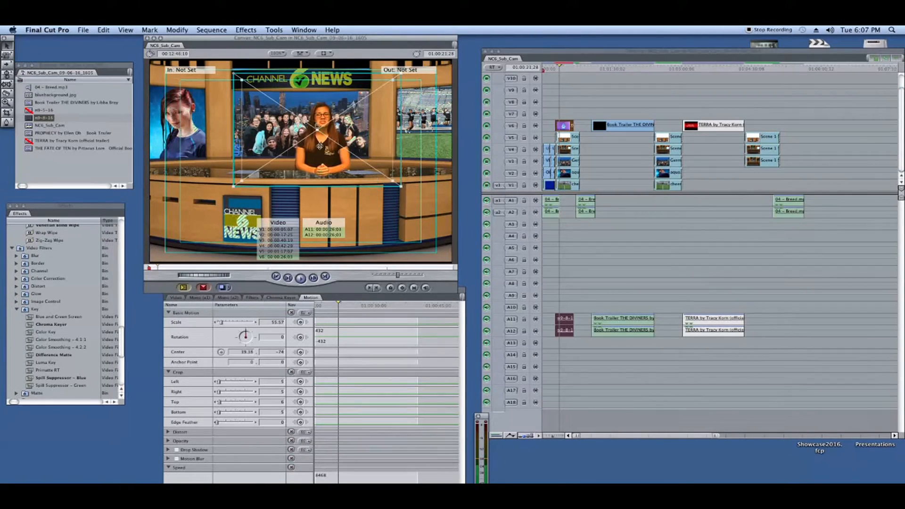
left_click_drag(316, 126, 322, 132)
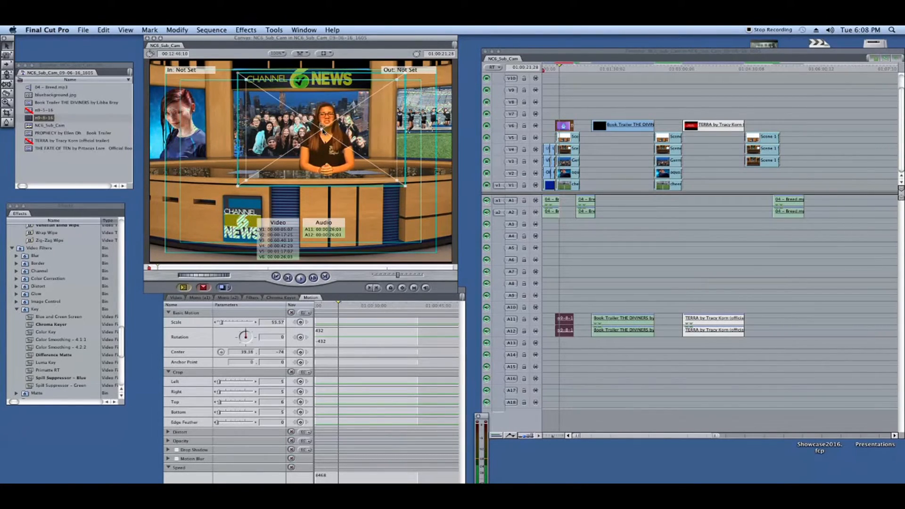
left_click_drag(322, 129, 322, 130)
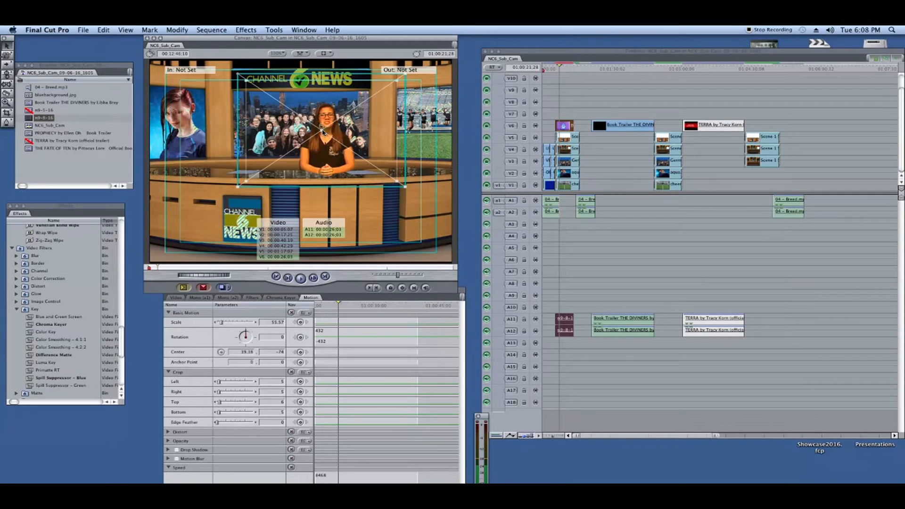
left_click_drag(408, 184, 407, 185)
left_click(339, 292)
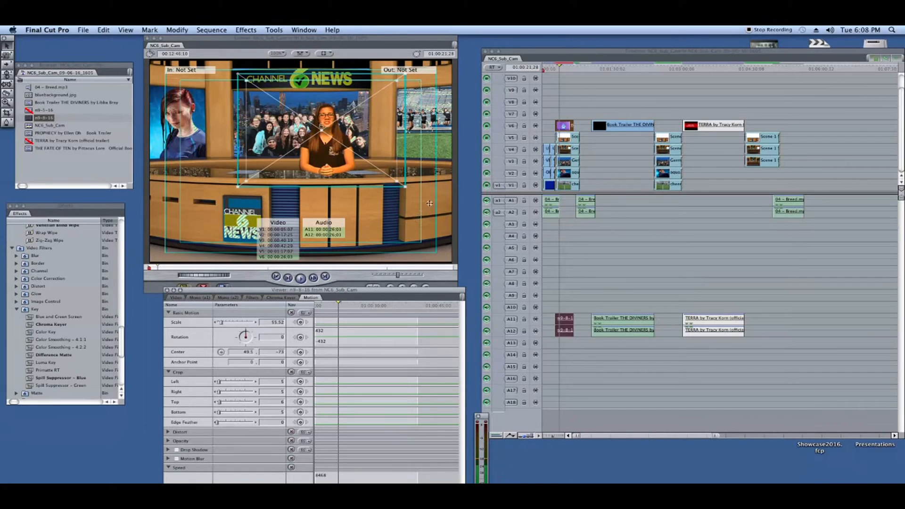
left_click(439, 236)
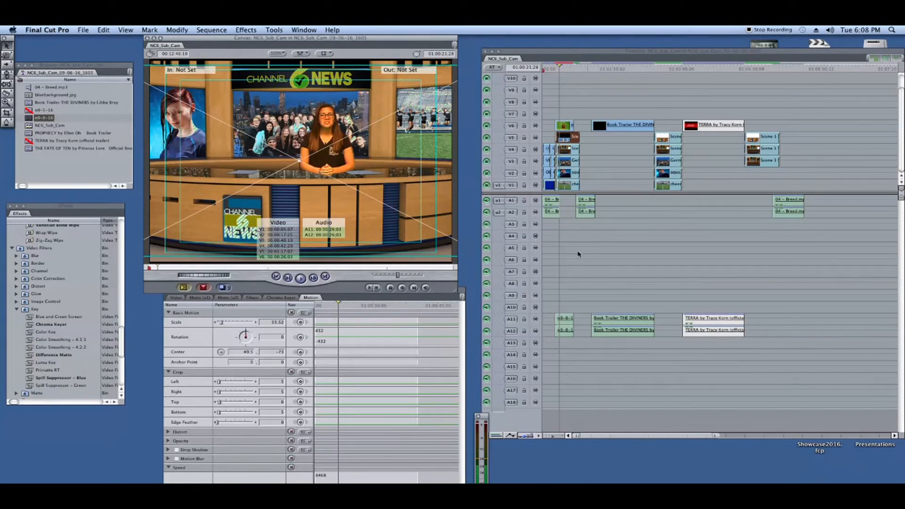
Check playback of the composited anchor section and render the anchor clip's part of the sequence.
key("space")
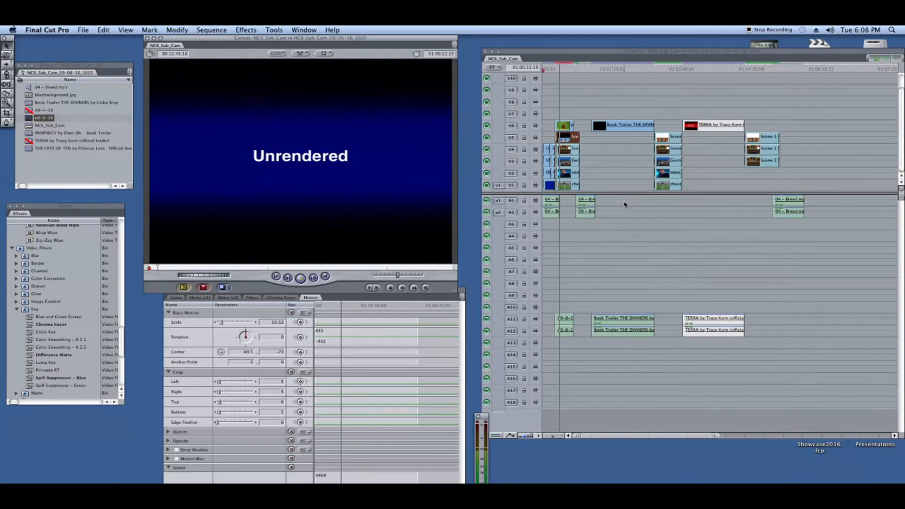
key("space")
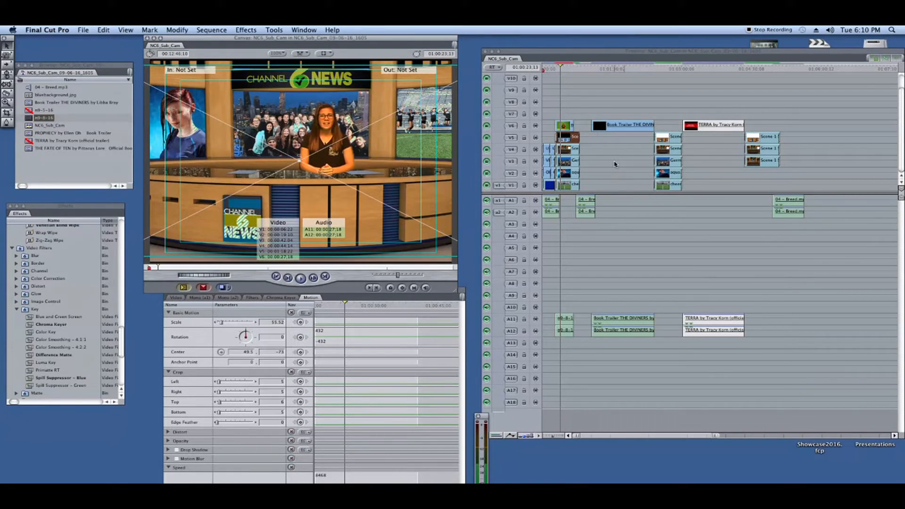
left_click(590, 106)
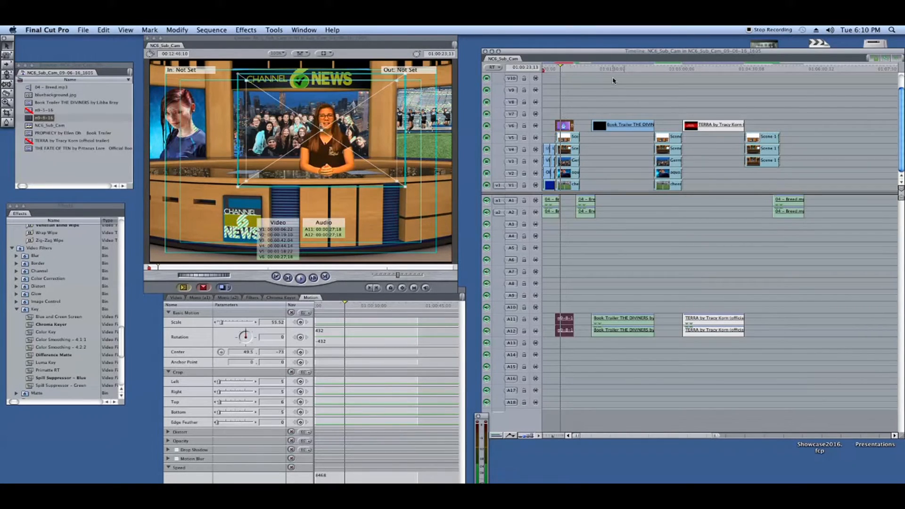
key("super+r")
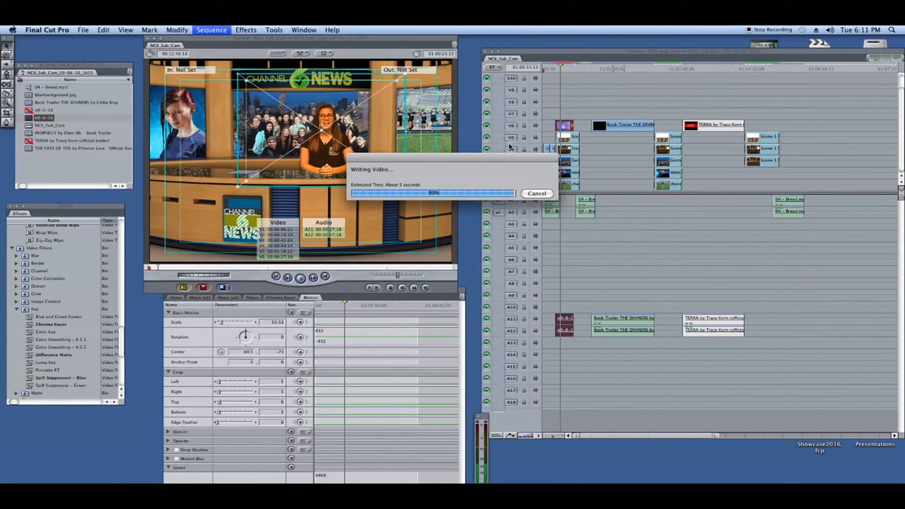
left_click(581, 88)
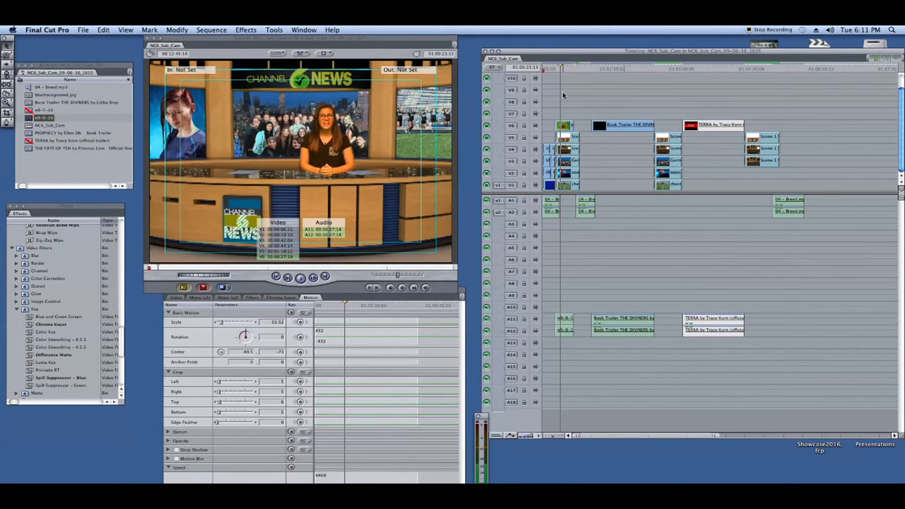
Play back the rendered anchor section starting from about 01:00:17;20.
left_click(556, 68)
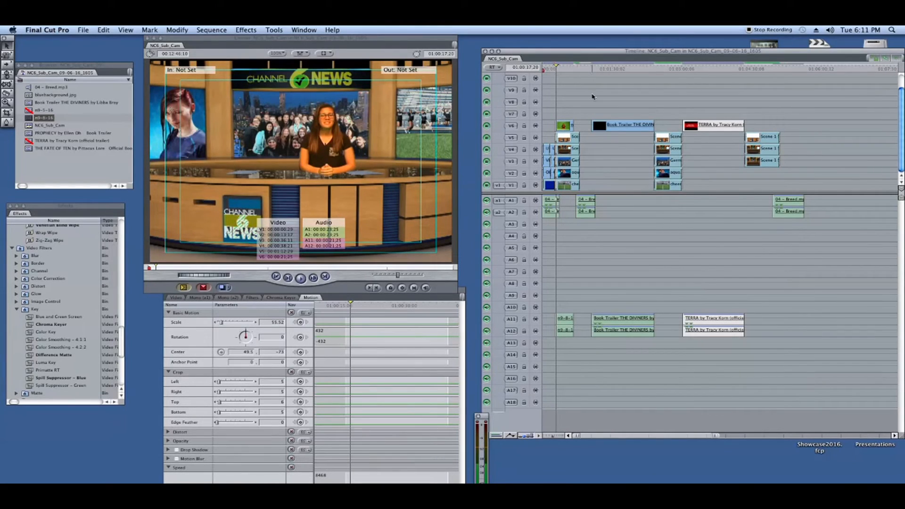
key("space")
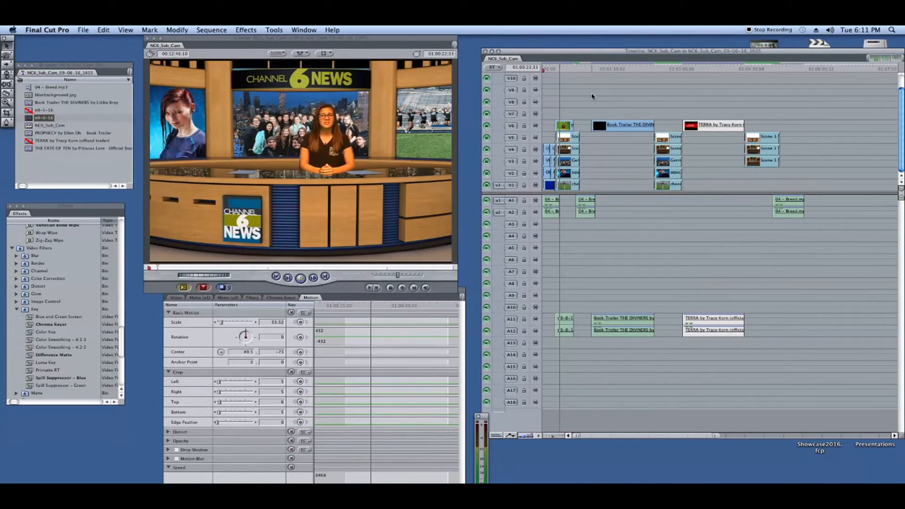
key("space")
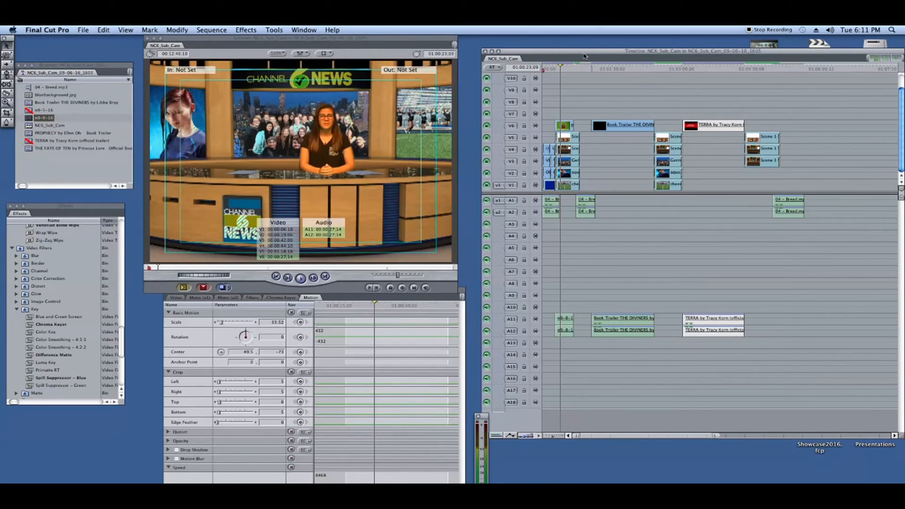
Move the Timeline window over the Canvas and widen it for detailed editing.
left_click_drag(583, 55, 278, 55)
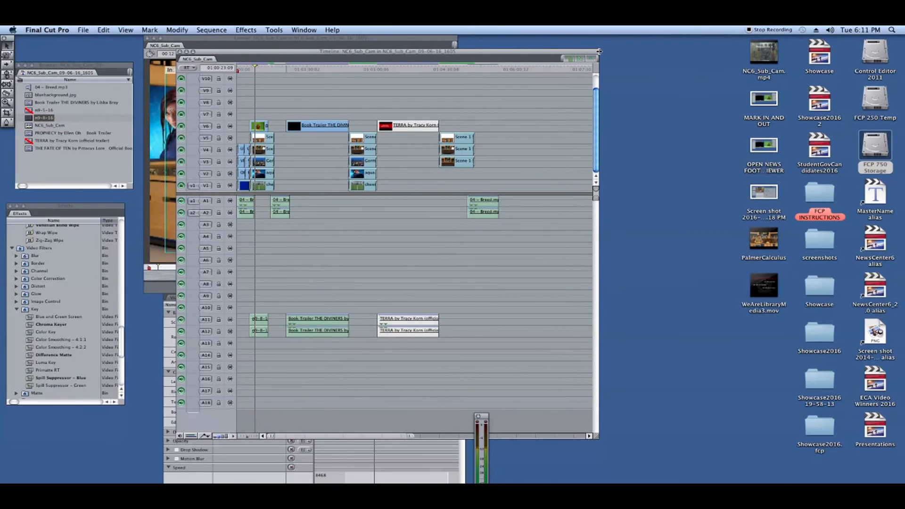
left_click_drag(598, 54, 645, 57)
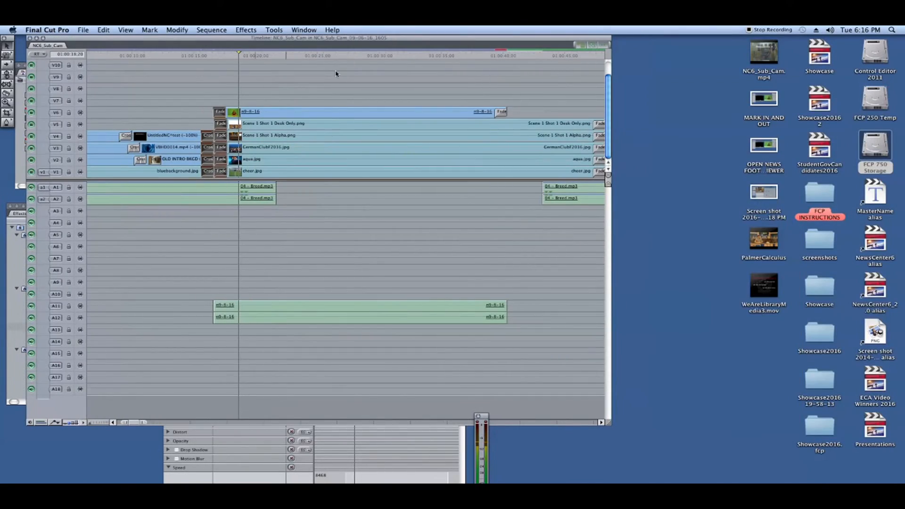
Inspect the autosaved projects in the NC6_Sub_Cam_09-06-16_1605 folder of the Autosave Vault on the FCP 750 Storage drive in Finder.
left_click(880, 154)
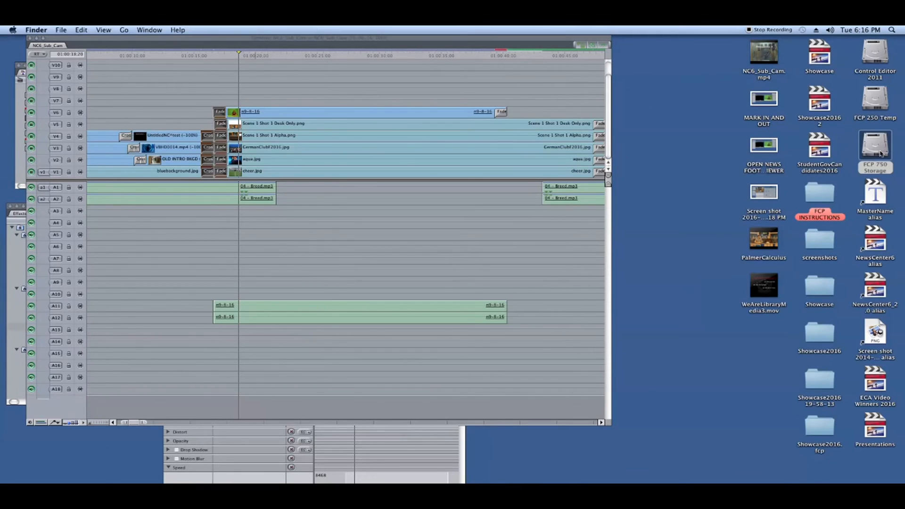
double_click(880, 154)
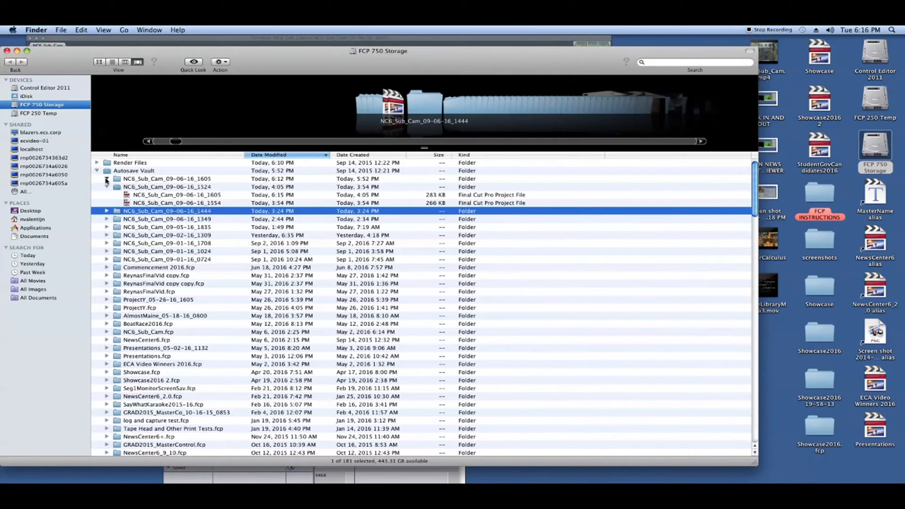
left_click(106, 179)
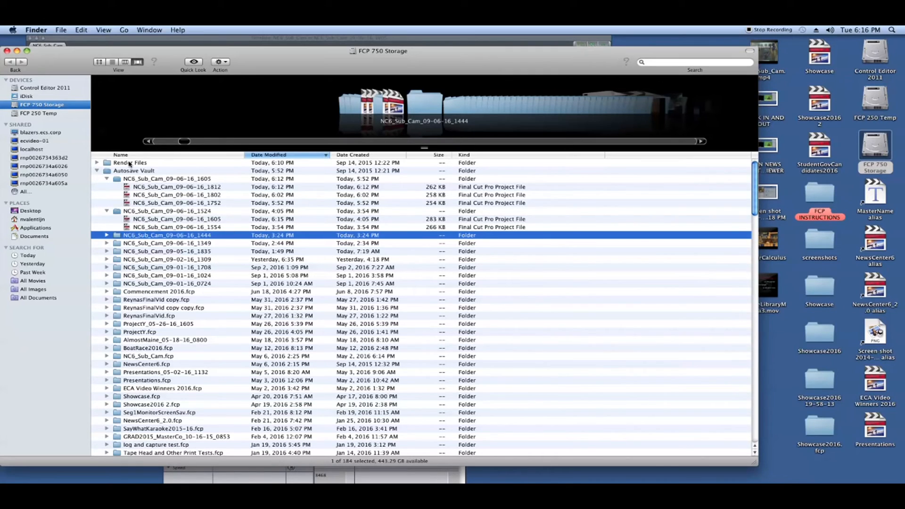
left_click(7, 51)
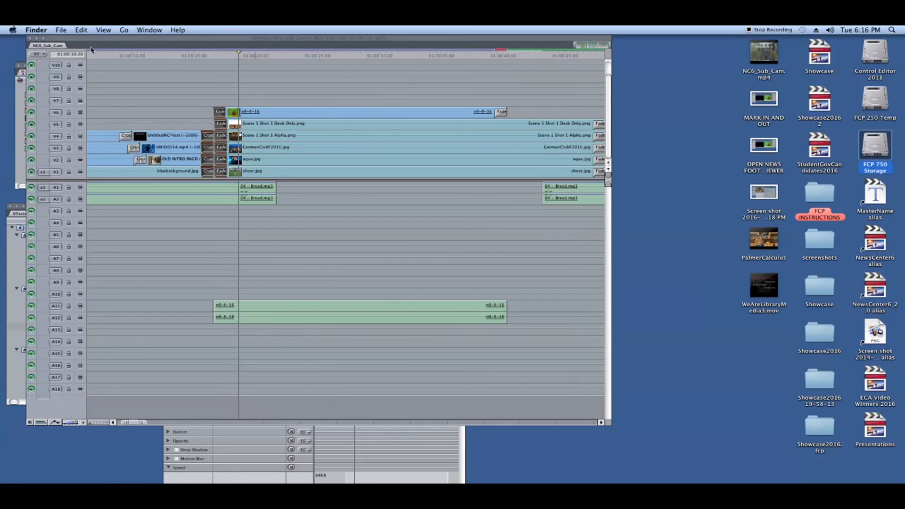
Return to Final Cut Pro, place the Timeline beside the Canvas again, and raise the Viewer to show the anchor clip's video.
left_click_drag(97, 42, 552, 55)
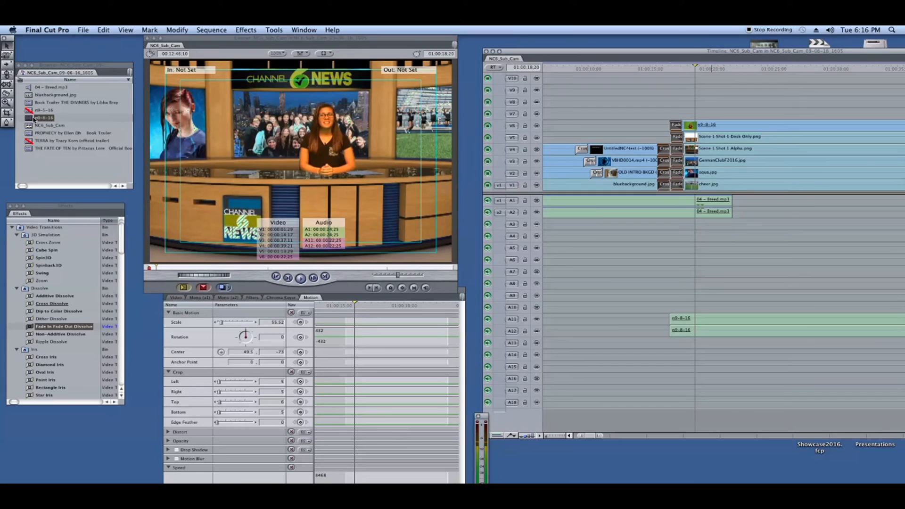
left_click(357, 297)
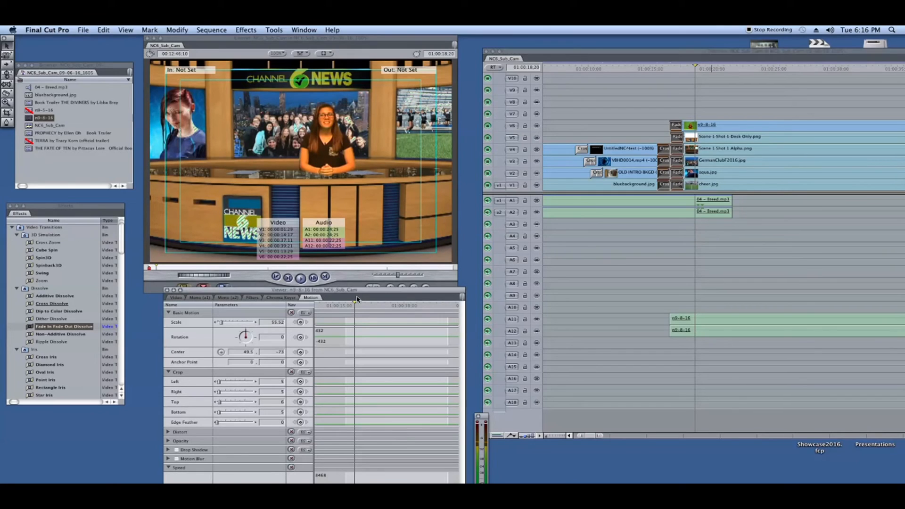
left_click_drag(350, 291, 328, 229)
left_click(150, 236)
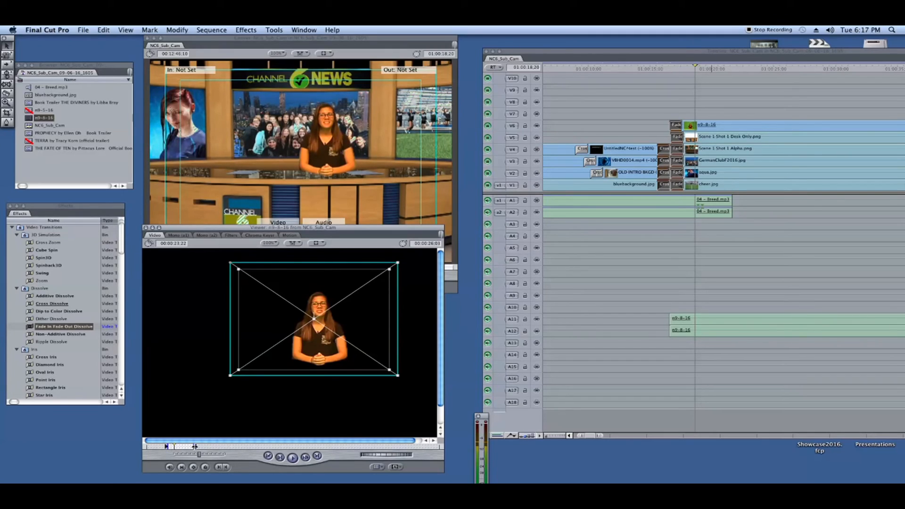
Look through the Browser and the Effects list, from the Dissolve transitions down to the Key video filters.
left_click(32, 121)
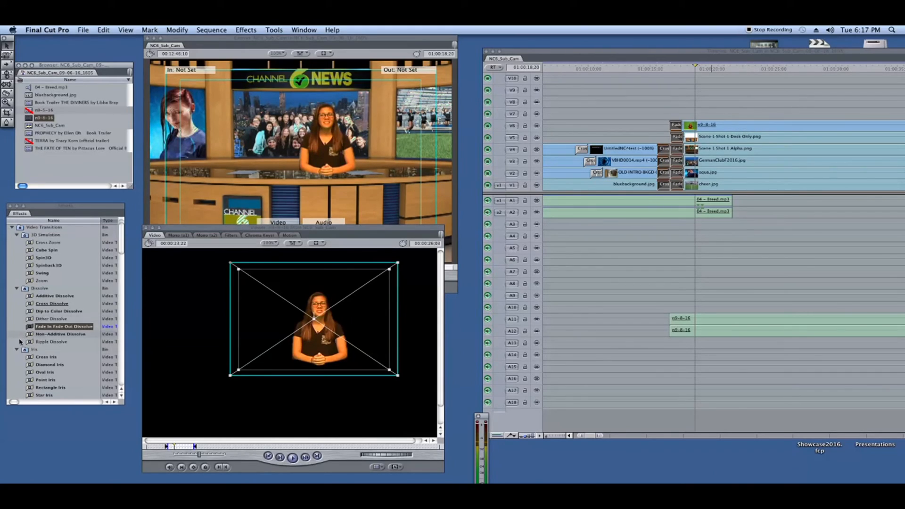
scroll(41, 338, "down", 10)
scroll(59, 340, "up", 7)
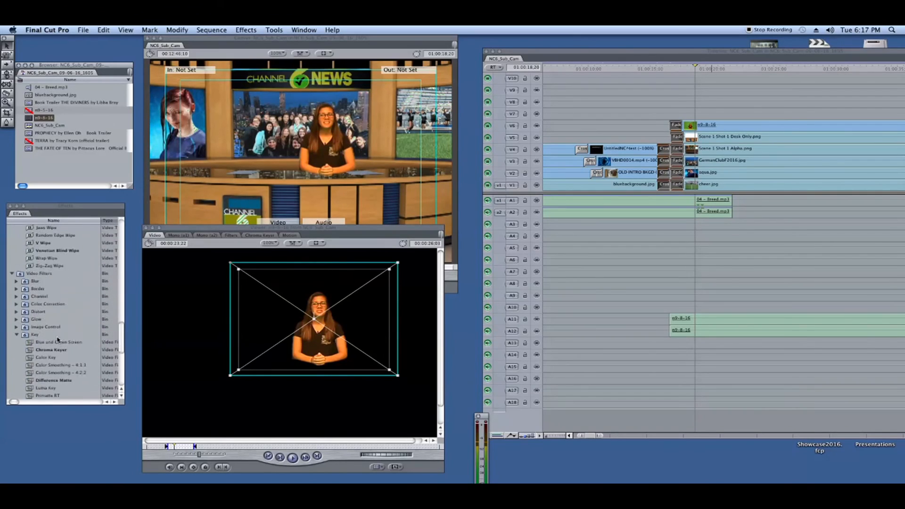
scroll(62, 309, "up", 9)
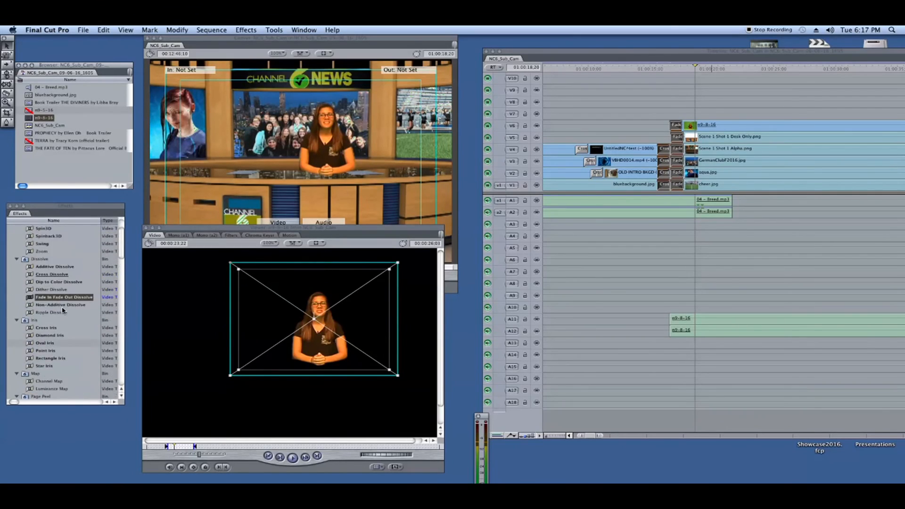
scroll(63, 310, "down", 8)
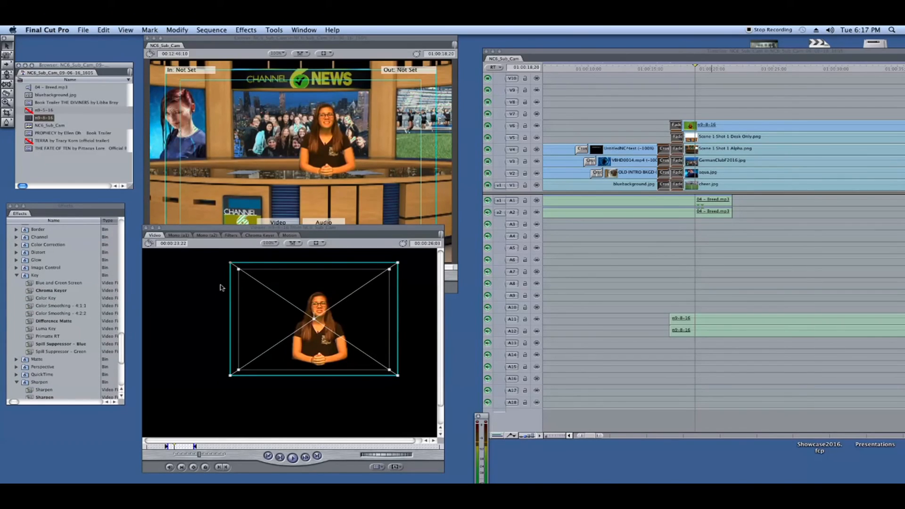
Display the anchor clip's Chroma Keyer controls with the Canvas uncovered, and bring the start of the sequence into view.
left_click(257, 235)
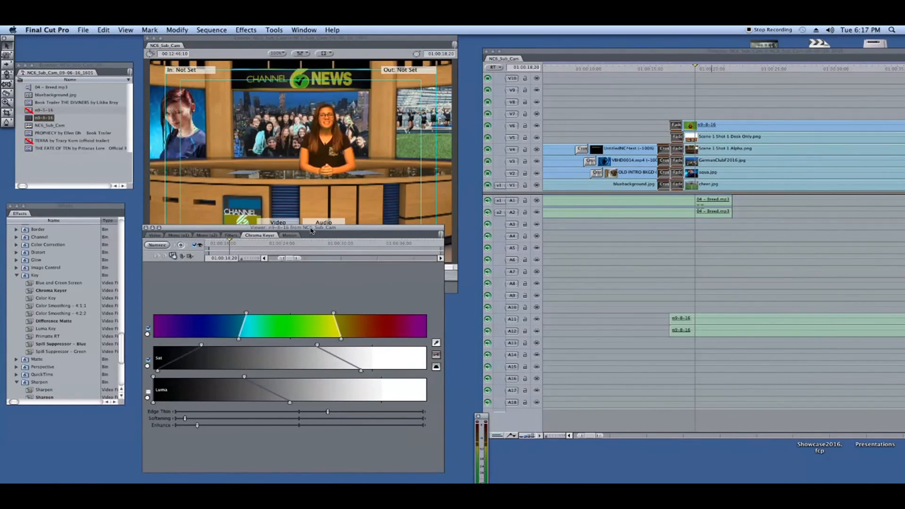
left_click_drag(311, 232, 313, 284)
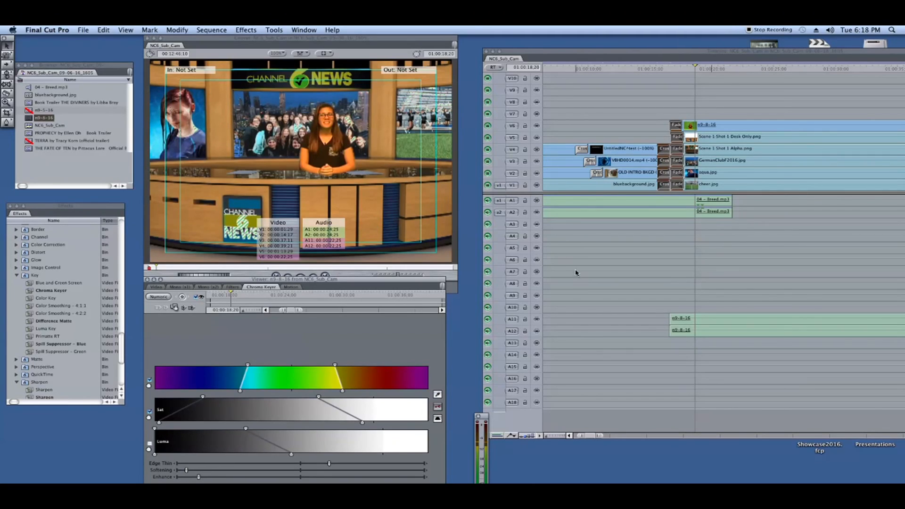
left_click(583, 434)
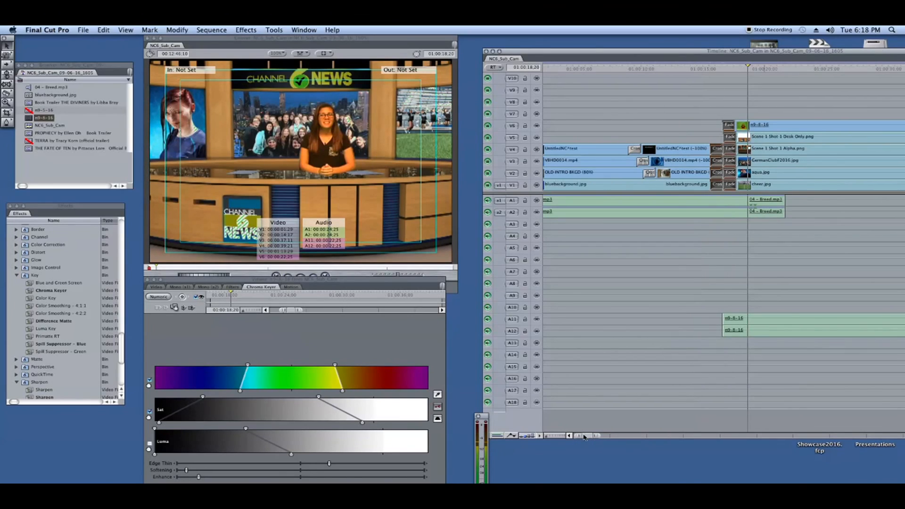
mouse_move(582, 436)
left_mouse_down()
mouse_move(620, 436)
mouse_move(572, 436)
left_mouse_up()
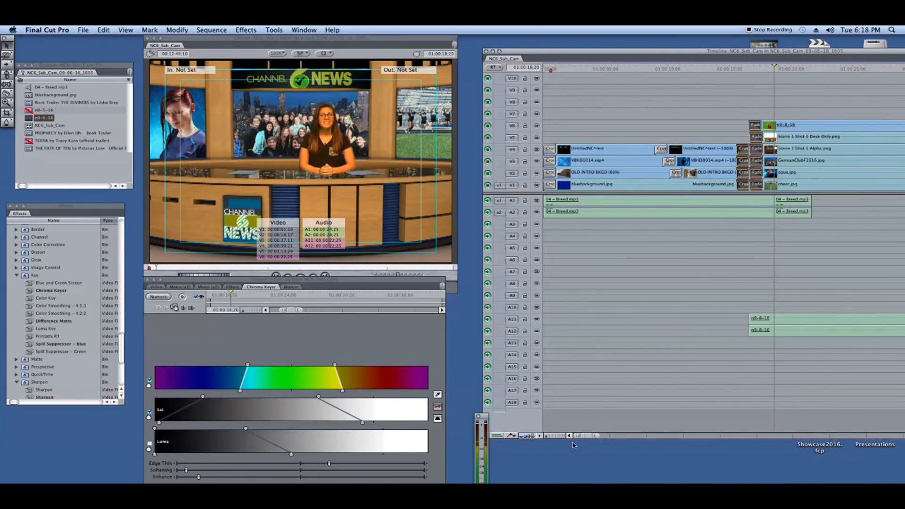